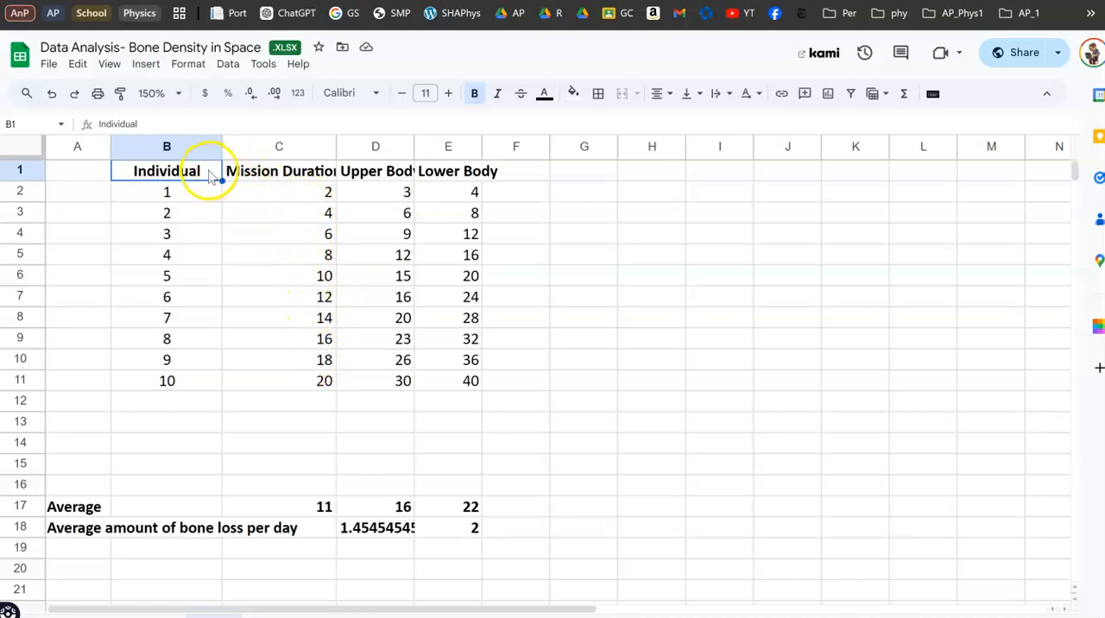
- Create a filter on the data range C1:E11 and sort the Mission Duration column from A to Z
left_click(245, 171)
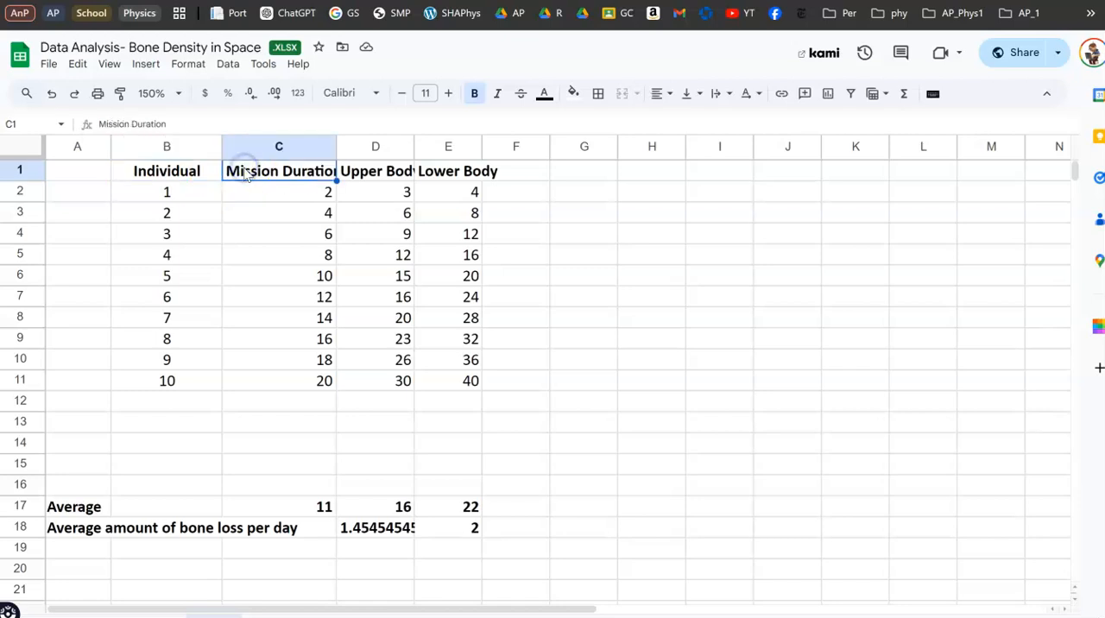
key("shift+Right")
key("shift+Right")
key("shift+Down")
key("shift+Down")
key("shift+Down")
key("shift+Down")
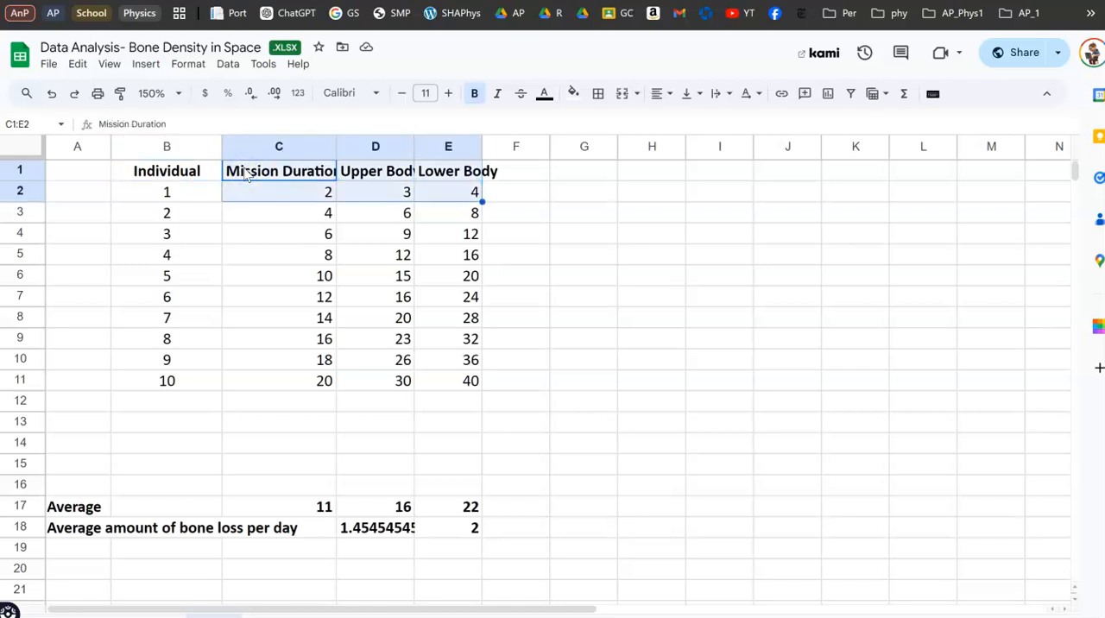
key("shift+Down")
key("shift+Down")
key("shift+Down")
key("shift+Down")
key("shift+Down")
key("shift+Down")
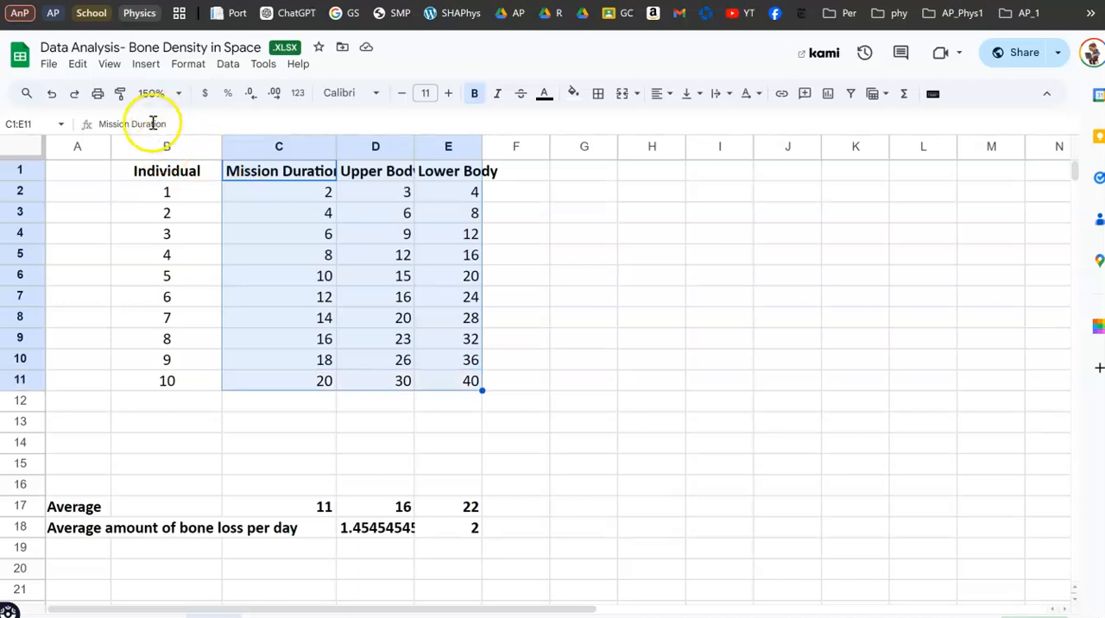
left_click(231, 65)
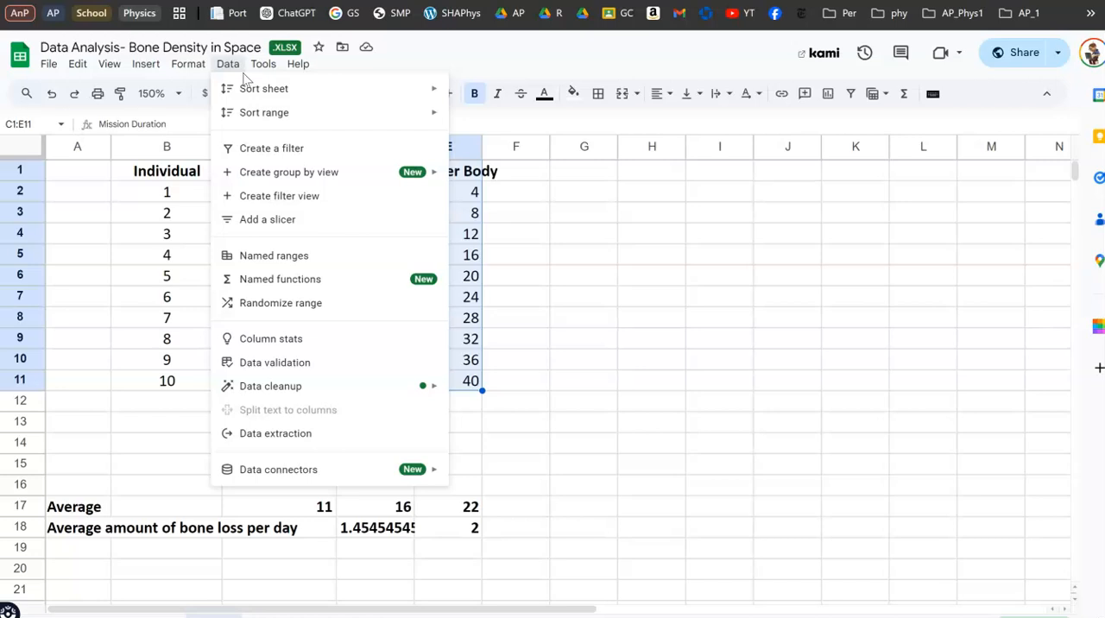
left_click(271, 147)
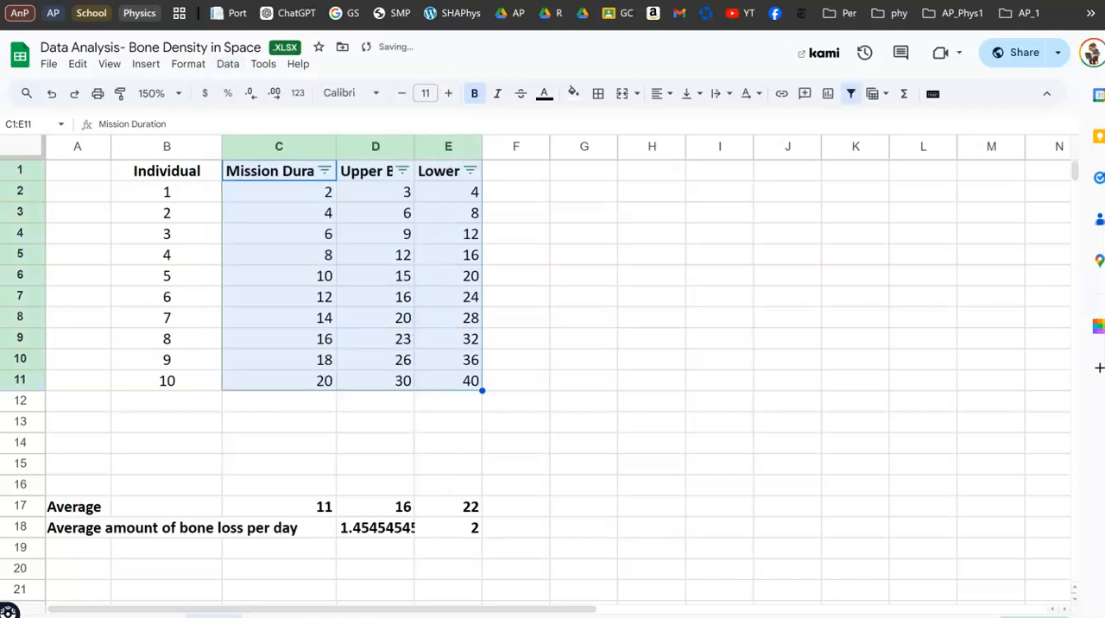
left_click(324, 174)
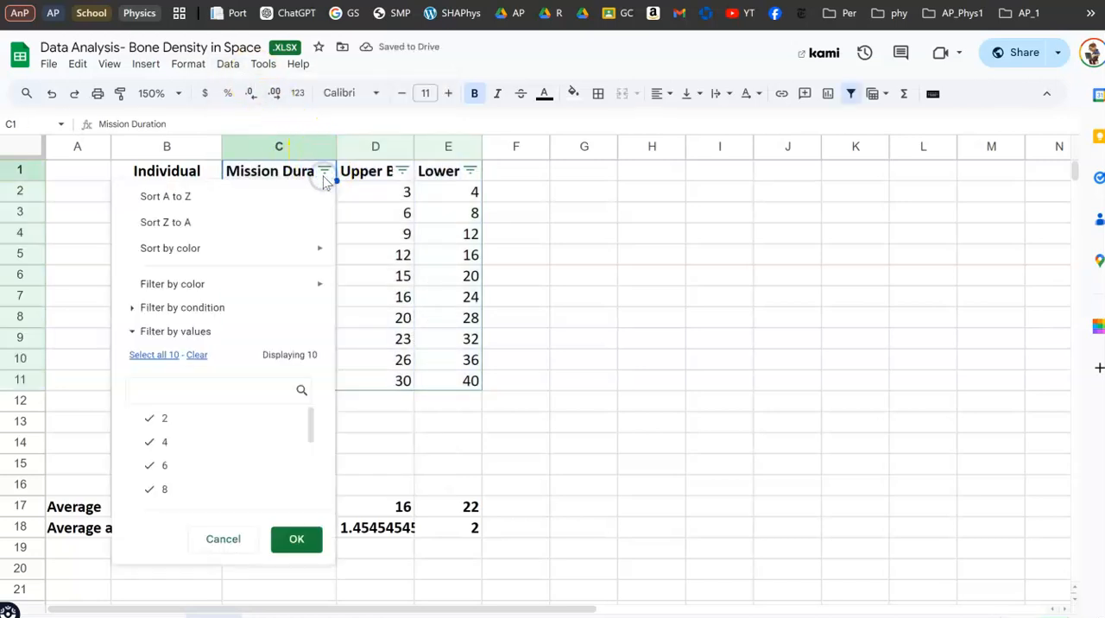
left_click(220, 207)
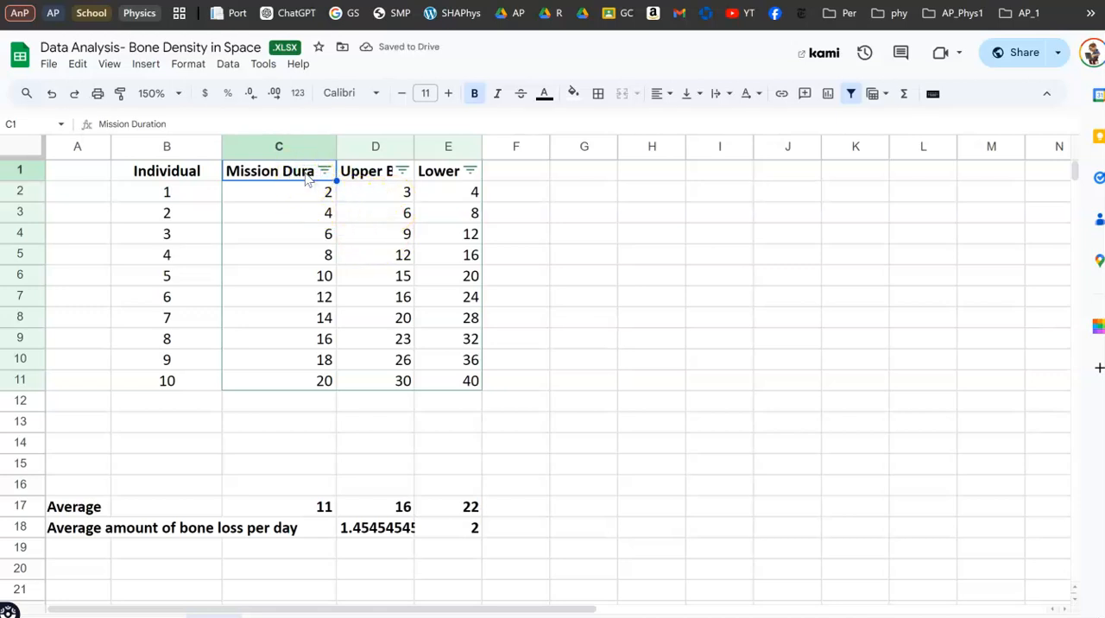
left_click(293, 175)
key("shift+Right")
key("shift+Right")
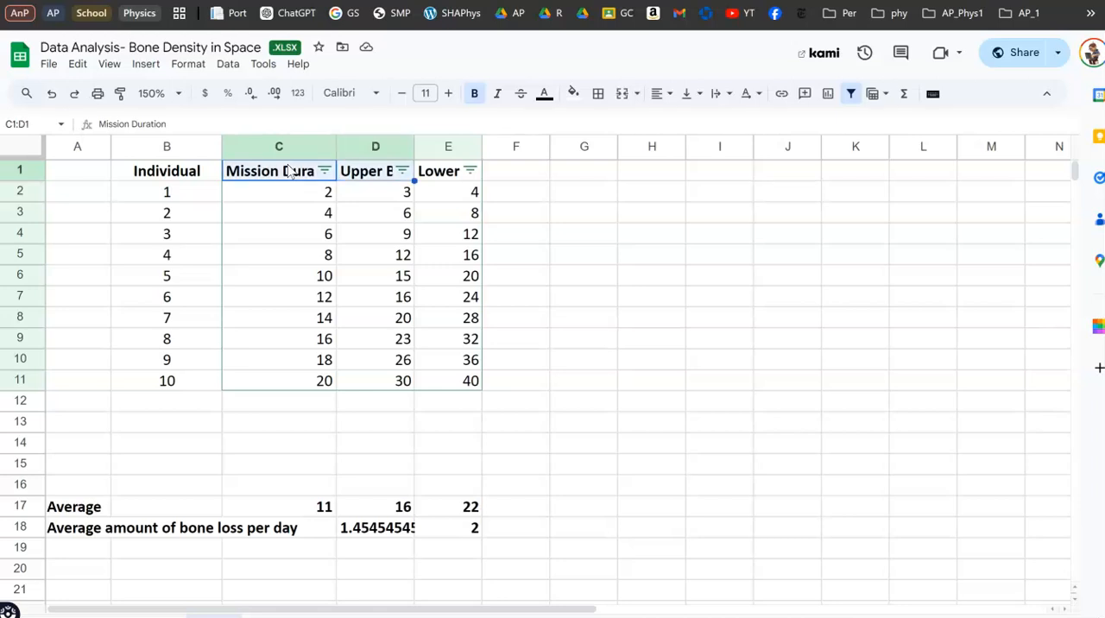
key("shift+Down")
key("shift+Down")
key("shift+Down")
key("shift+Down")
key("shift+Down")
key("shift+Down")
key("shift+Down")
key("shift+Down")
key("shift+Down")
key("shift+Down")
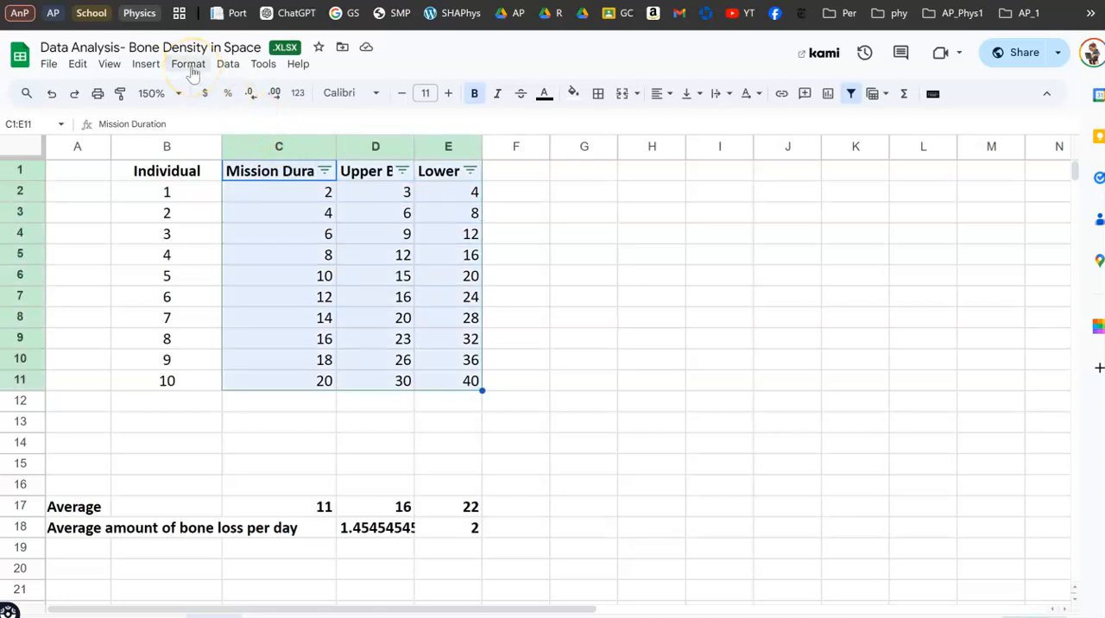
left_click(228, 64)
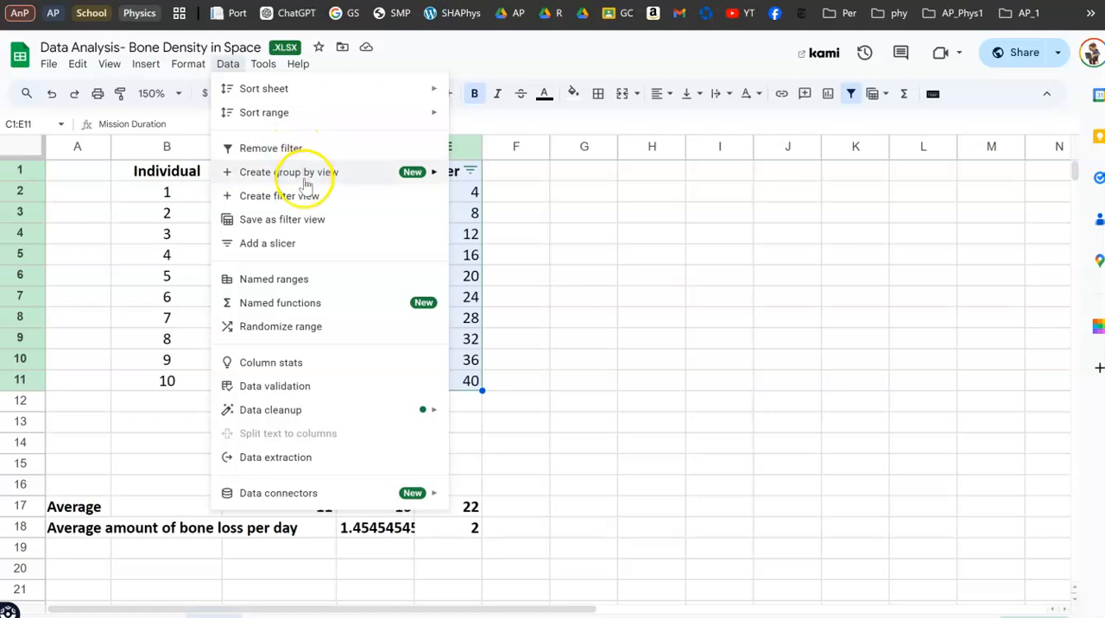
left_click(501, 262)
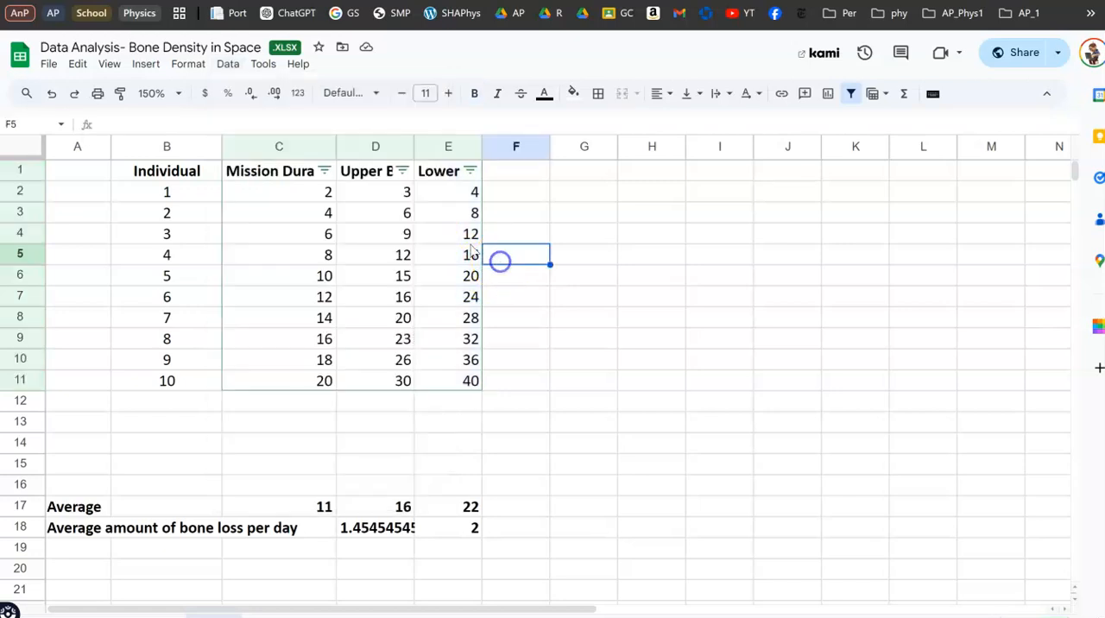
- Remove the filter from the data range C1:E11
left_click(228, 65)
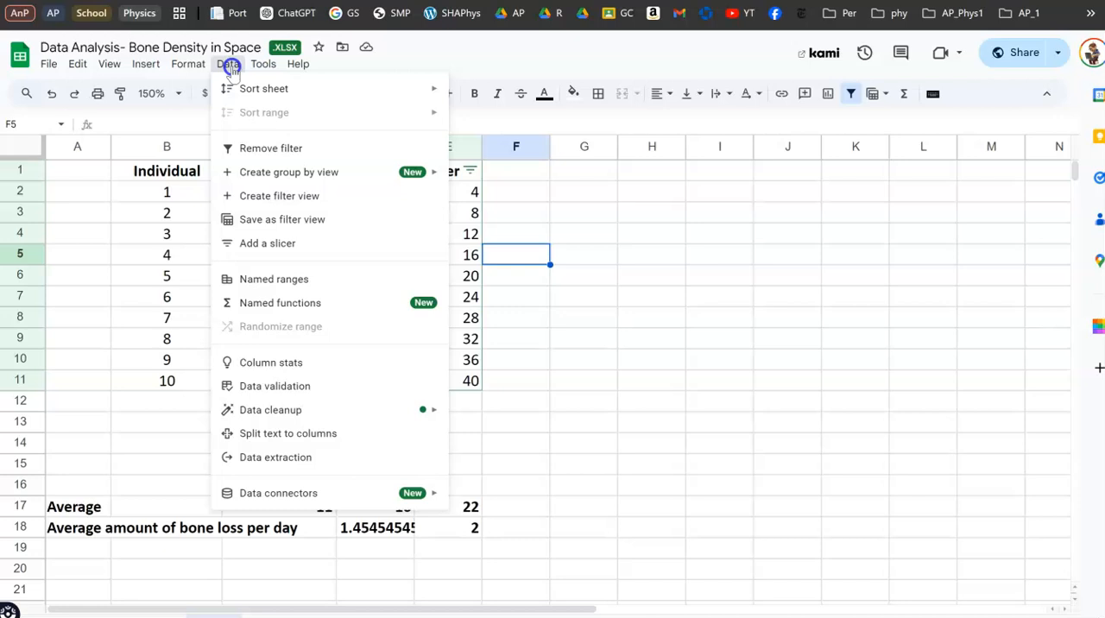
left_click(247, 148)
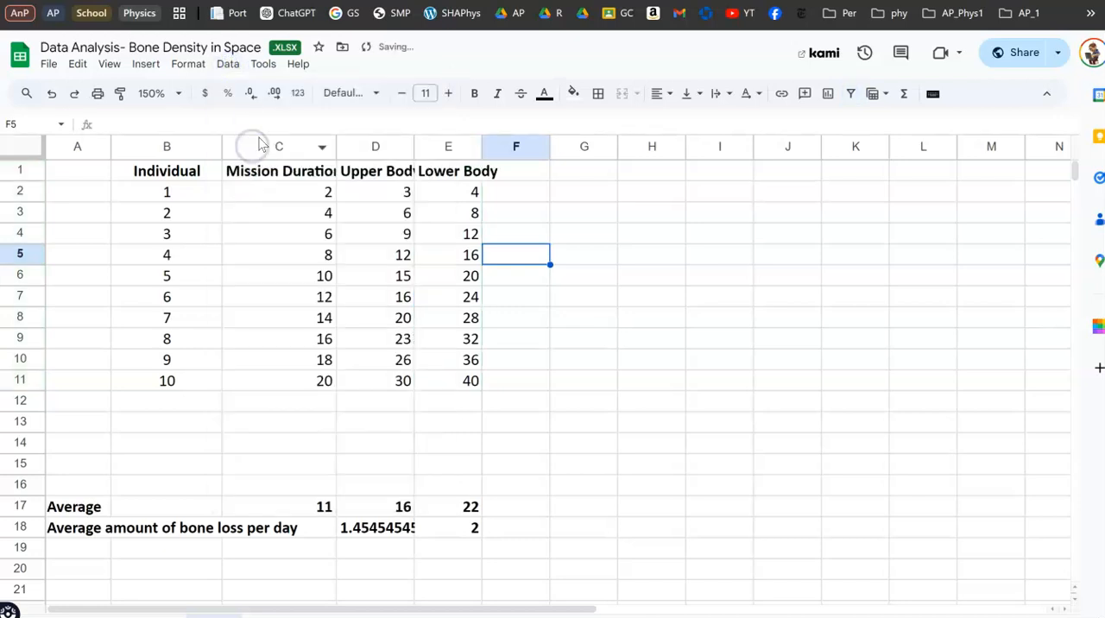
- Create a filter on the range C1:E11, covering Mission Duration, Upper Body and Lower Body with their headers
left_click(292, 175)
key("shift+Right")
key("shift+Right")
key("shift+Down")
key("shift+Down")
key("shift+Down")
key("shift+Down")
key("shift+Down")
key("shift+Down")
key("shift+Down")
key("shift+Down")
key("shift+Down")
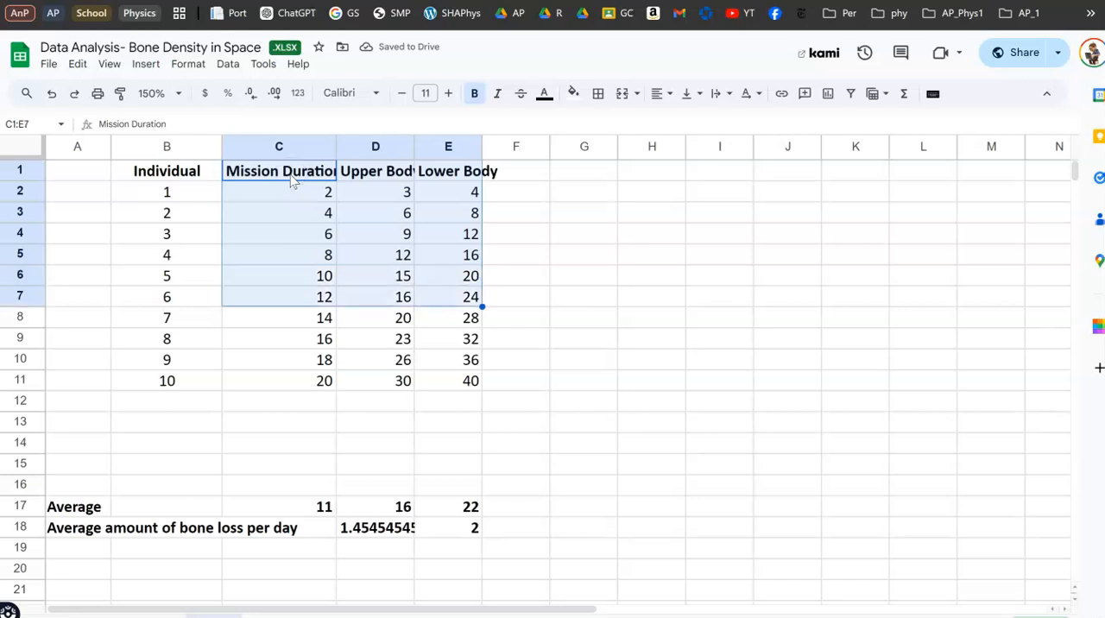
key("shift+Down")
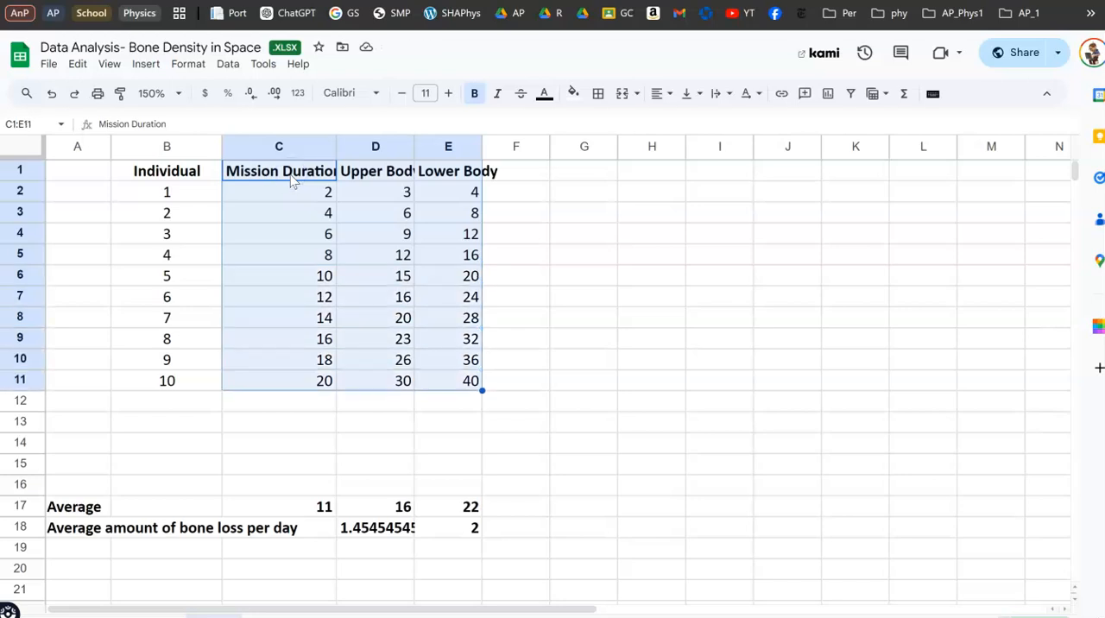
left_click(229, 66)
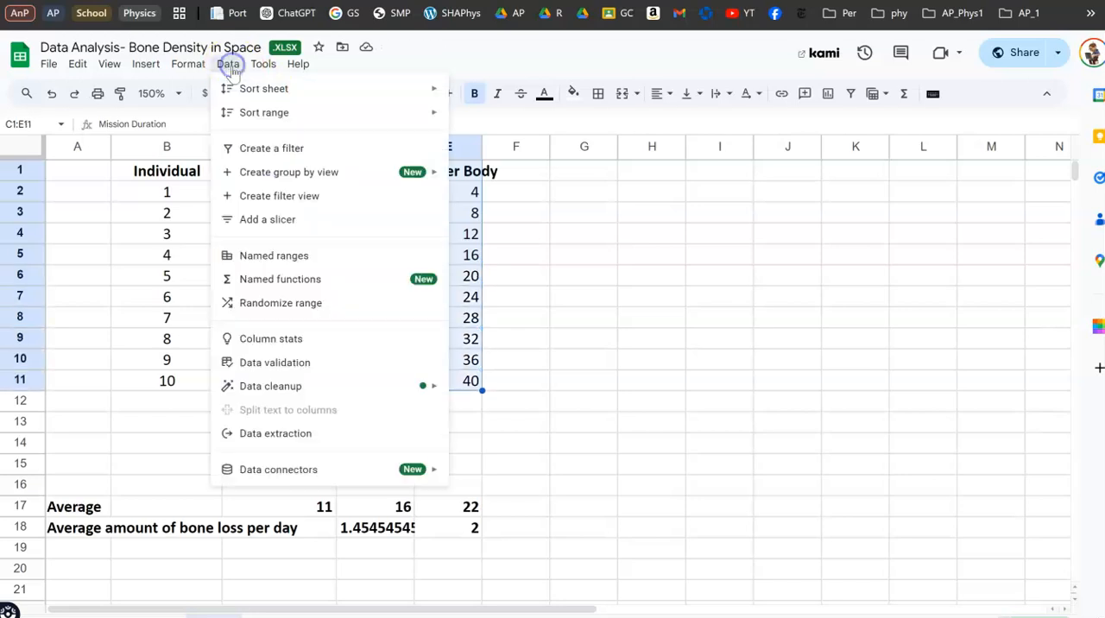
left_click(294, 149)
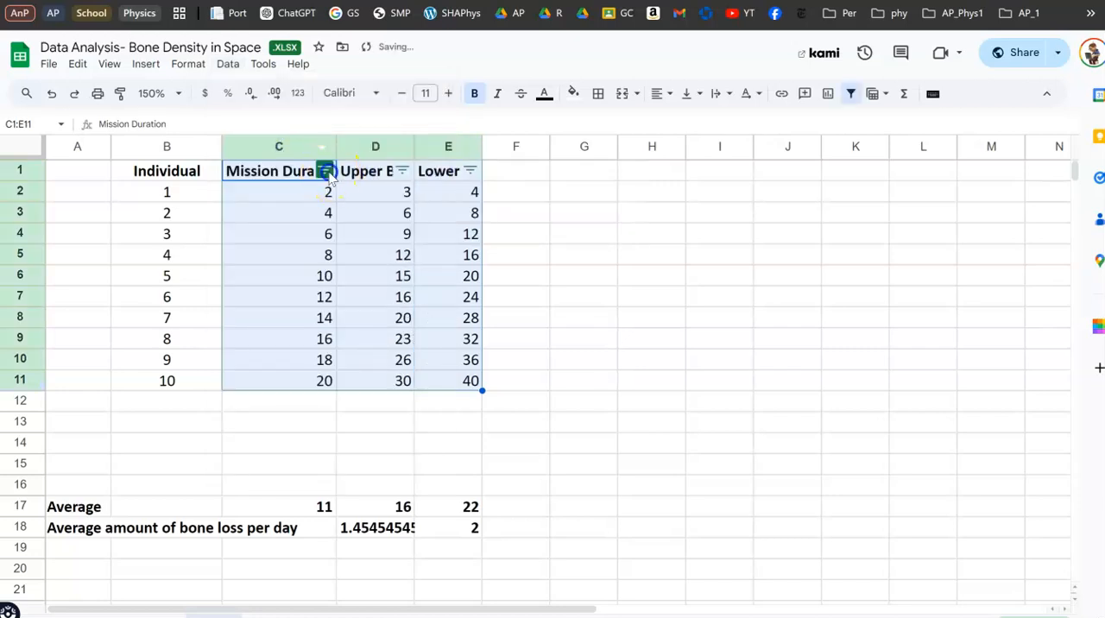
- Sort the filtered data by the Mission Duration column from A to Z
left_click(325, 171)
mouse_move(231, 250)
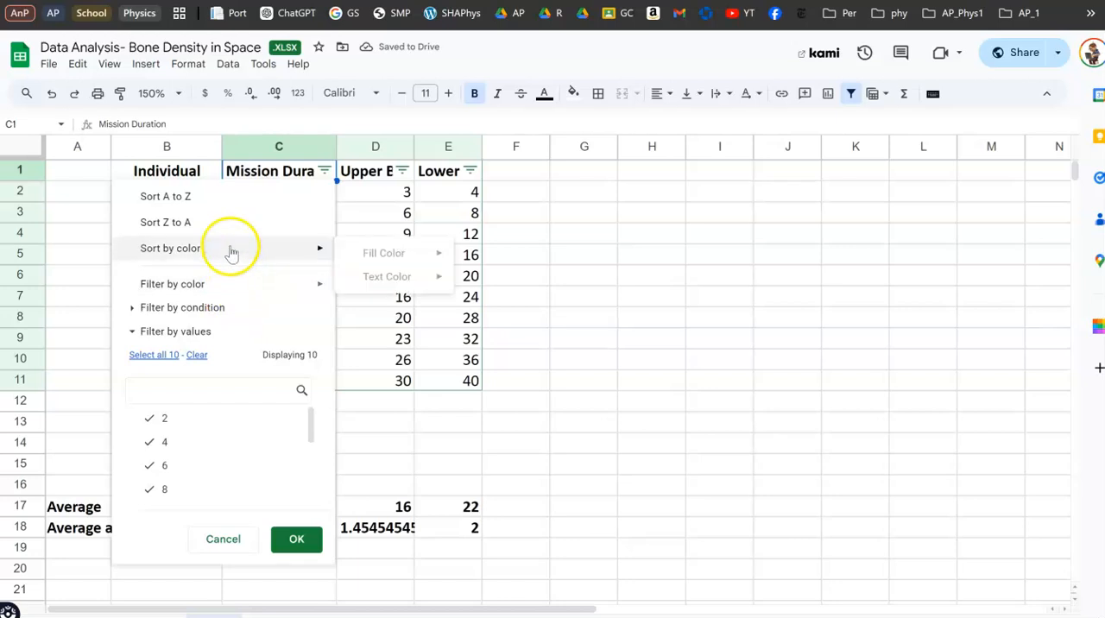
left_click(226, 198)
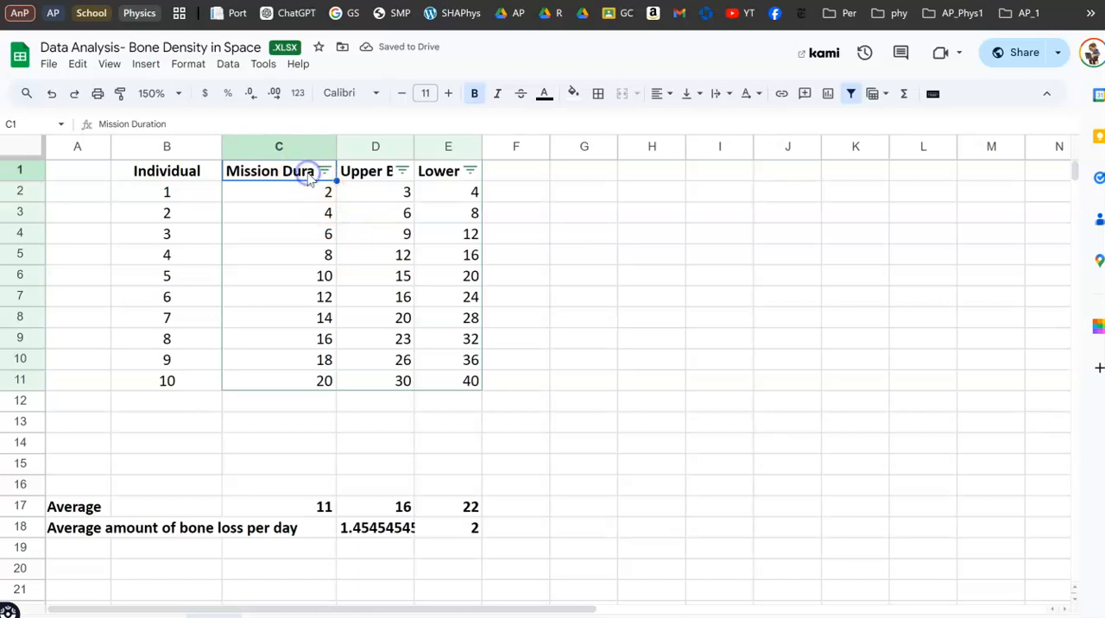
- Insert a chart from the range C1:E11, including the Mission Duration, Upper Body and Lower Body headers
key("shift+Right")
key("shift+Right")
key("shift+Down")
key("shift+Down")
key("shift+Down")
key("shift+Down")
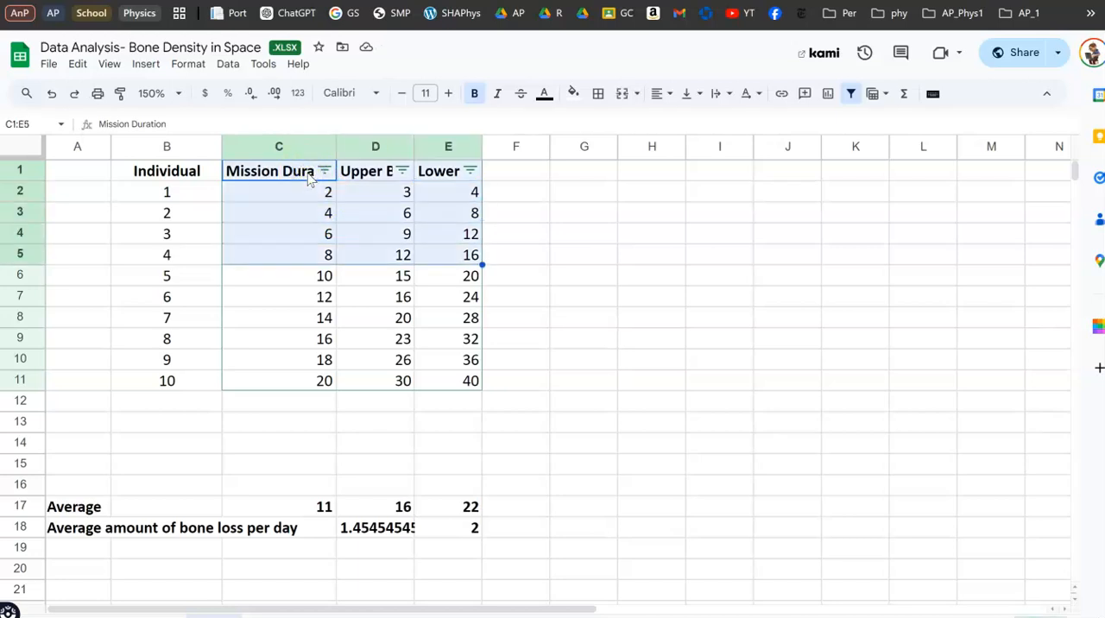
key("shift+Down")
key("shift+Down")
key("shift+Down")
key("shift+Down")
key("shift+Down")
key("shift+Down")
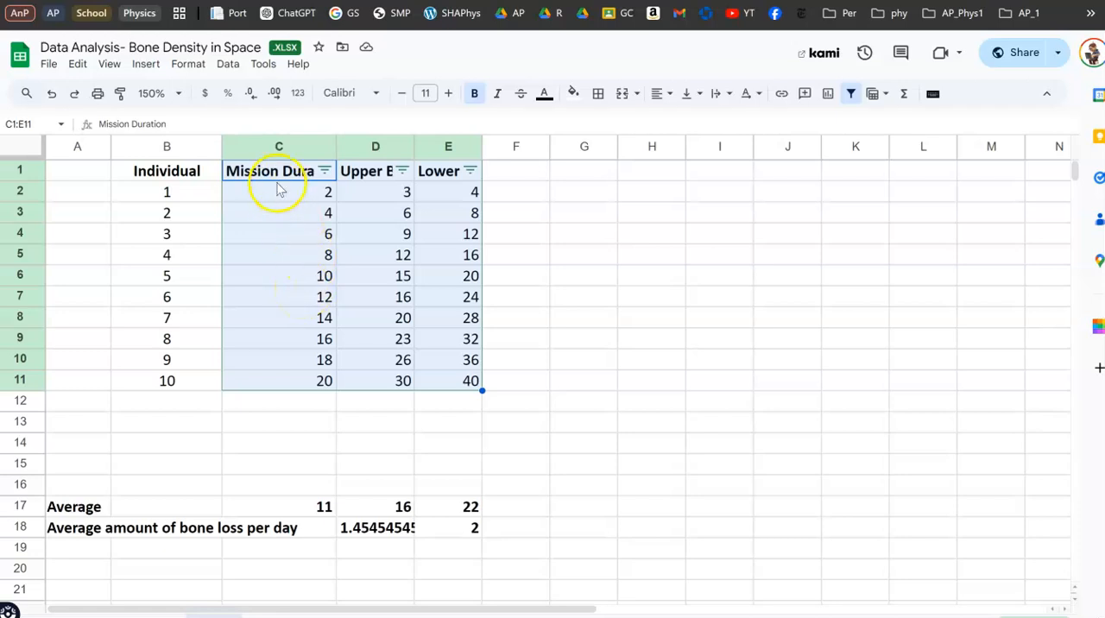
left_click(146, 66)
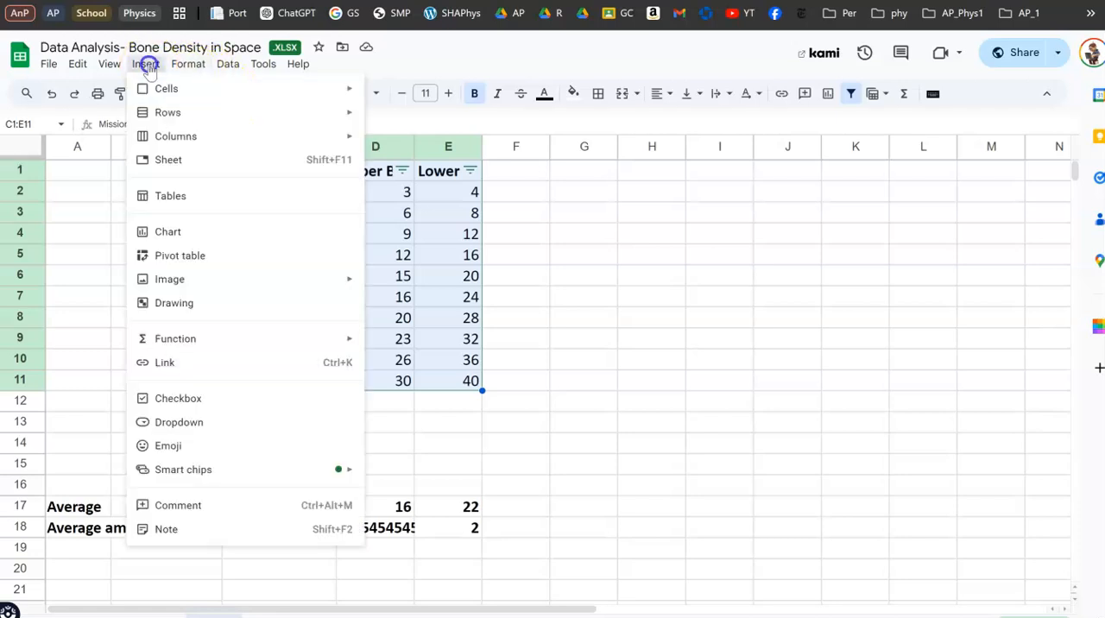
left_click(207, 233)
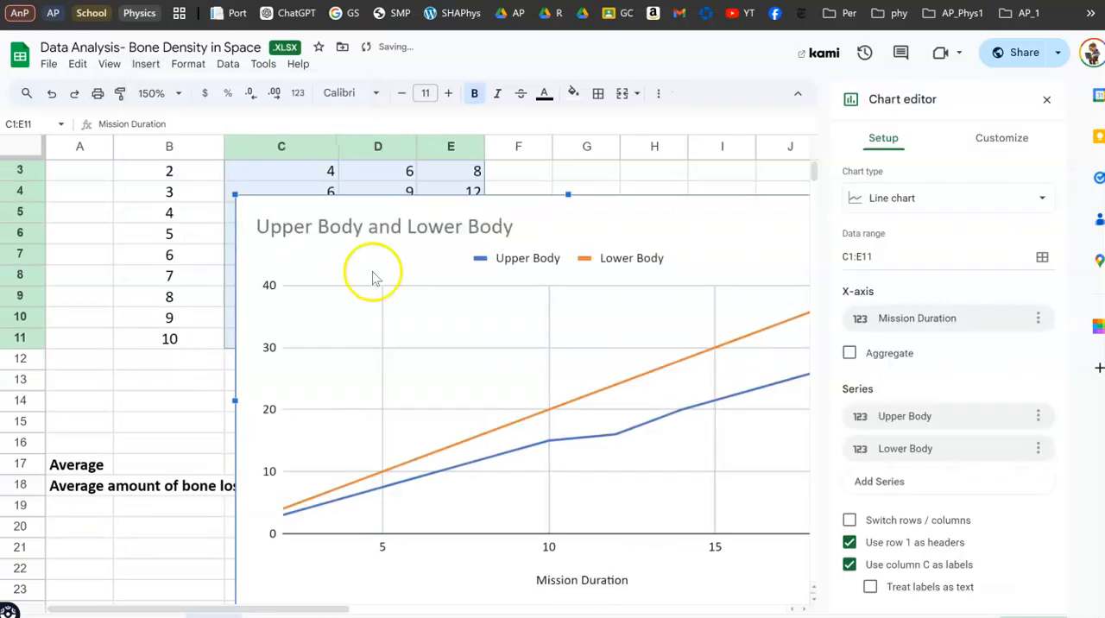
- Add a trendline to the chart's Lower Body series
left_click(669, 366)
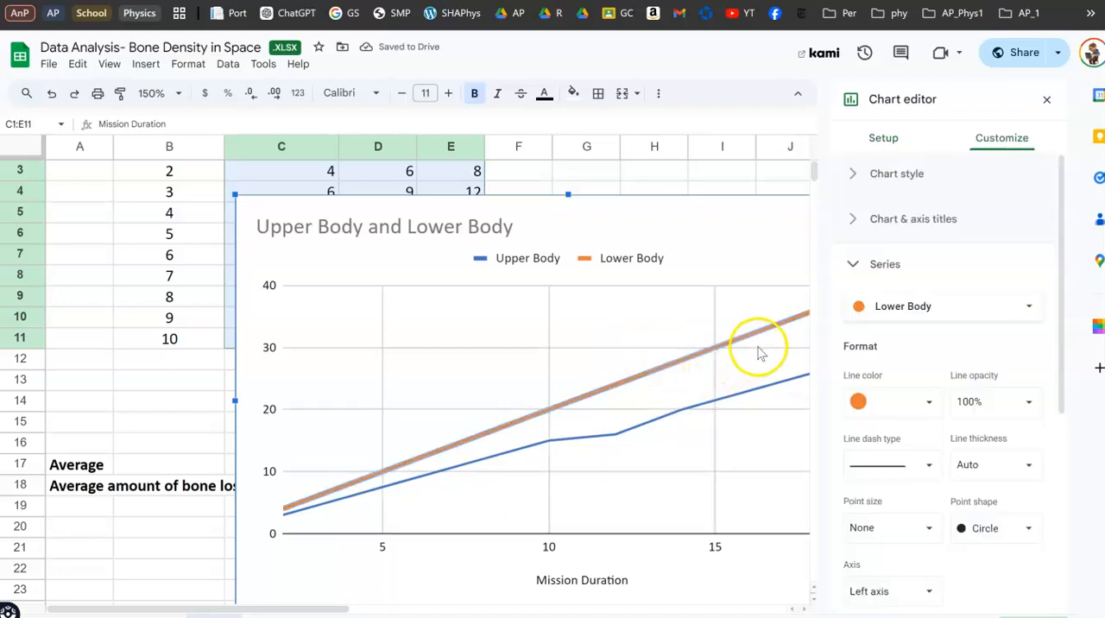
scroll(892, 466, "down", 3)
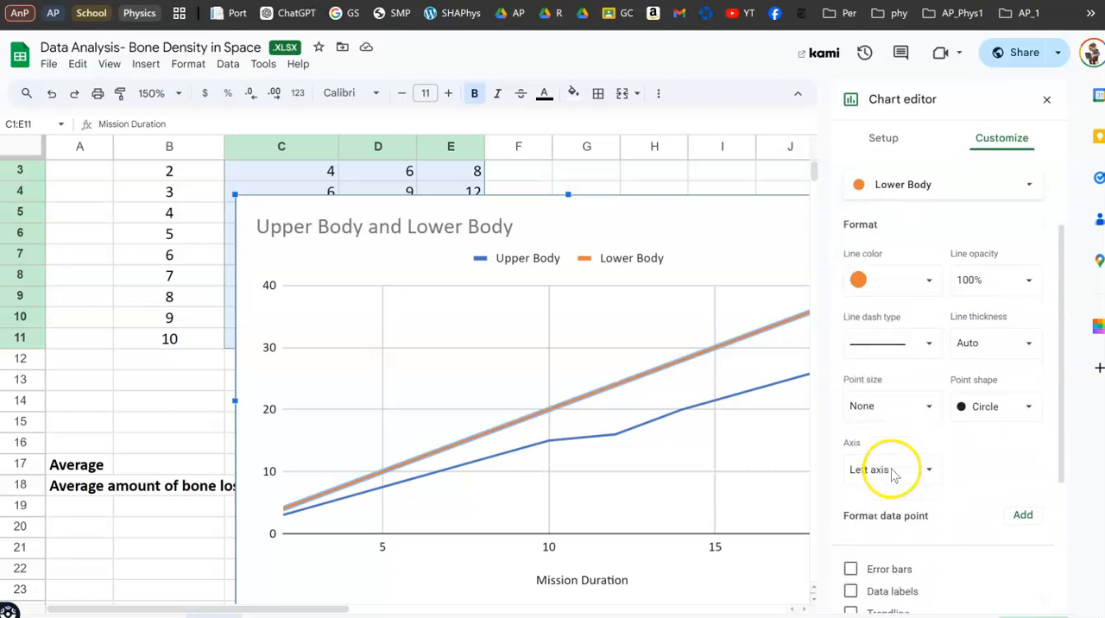
scroll(928, 526, "down", 1)
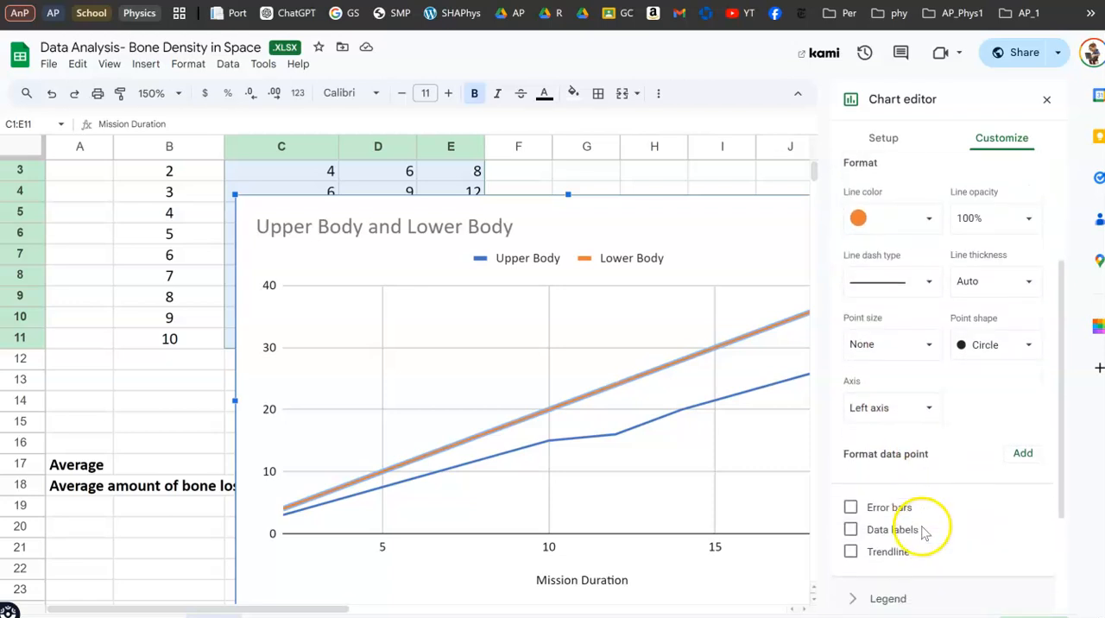
left_click(850, 552)
- Set the Lower Body trendline's line thickness to 4px and its line opacity to 80%
scroll(954, 526, "down", 3)
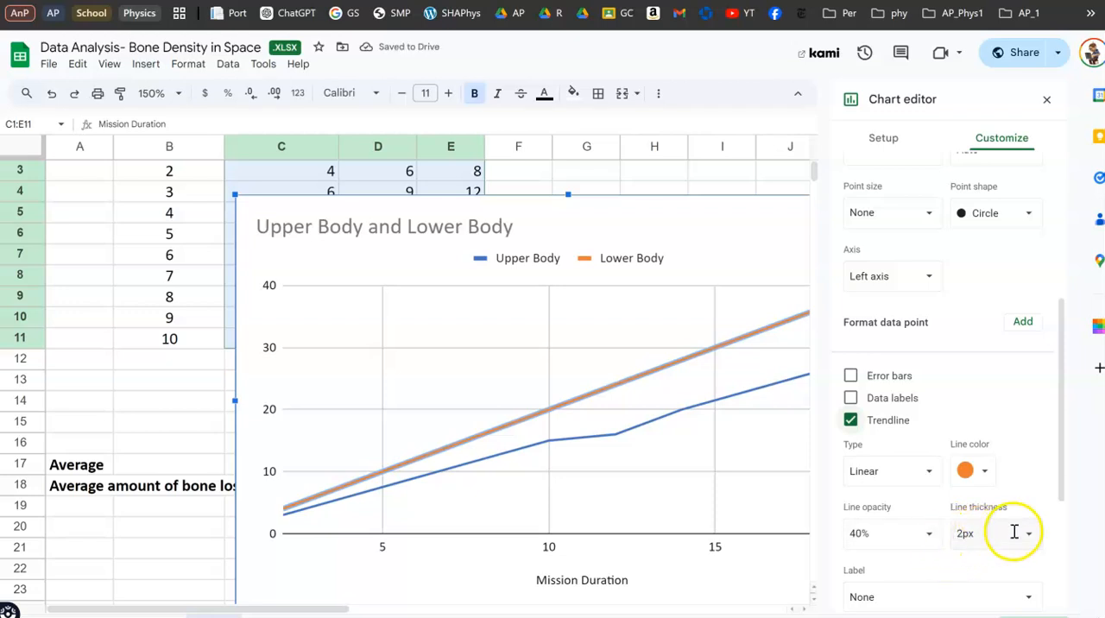
left_click(1029, 539)
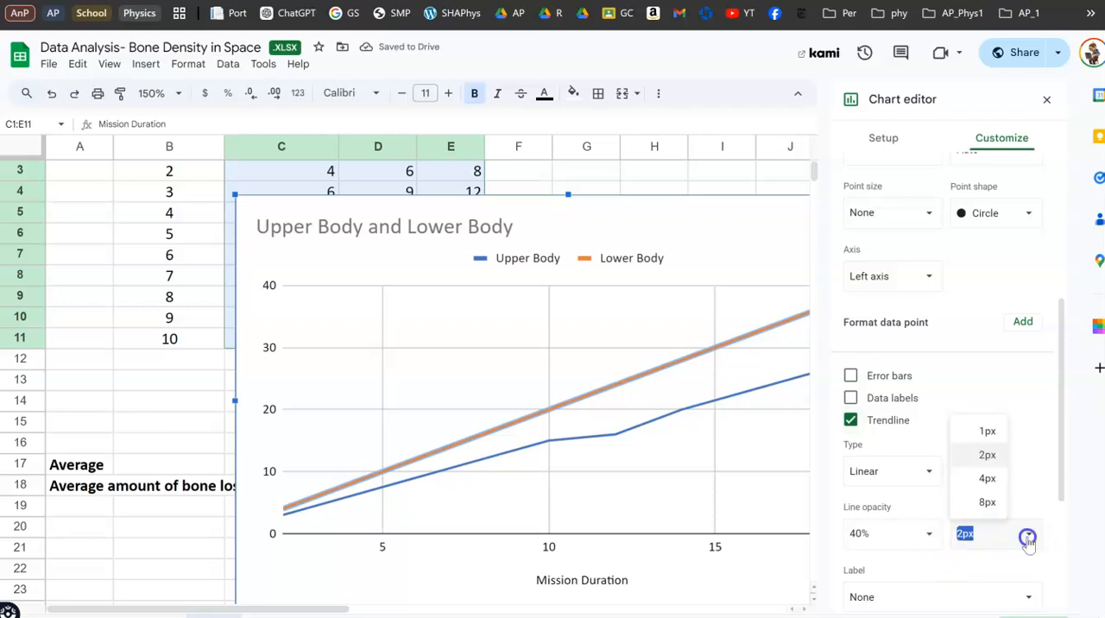
left_click(994, 480)
scroll(913, 528, "down", 1)
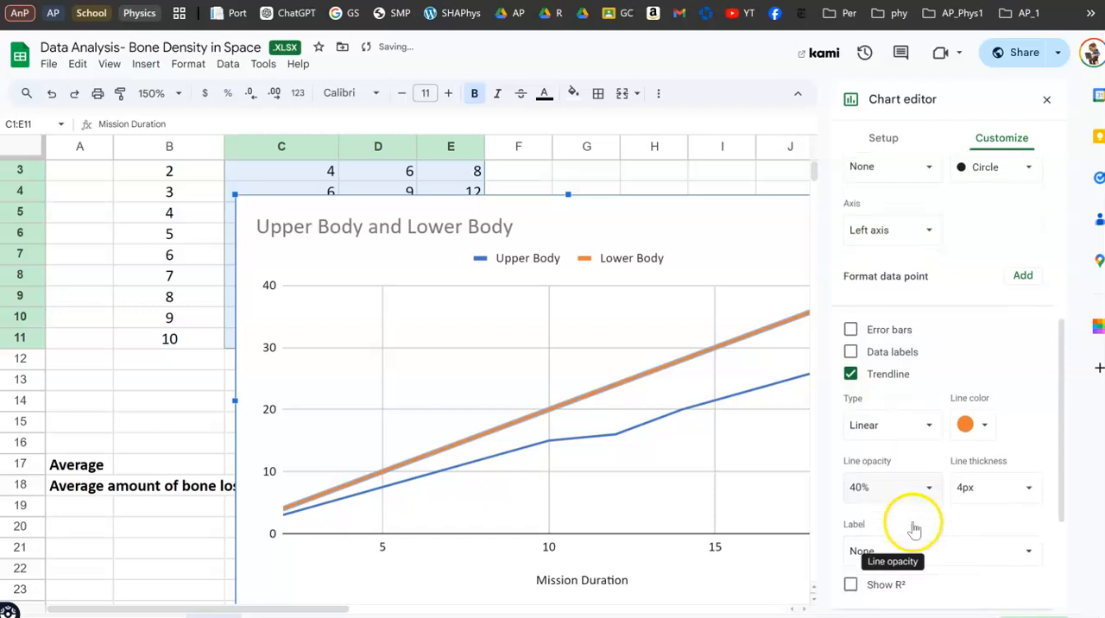
left_click(928, 487)
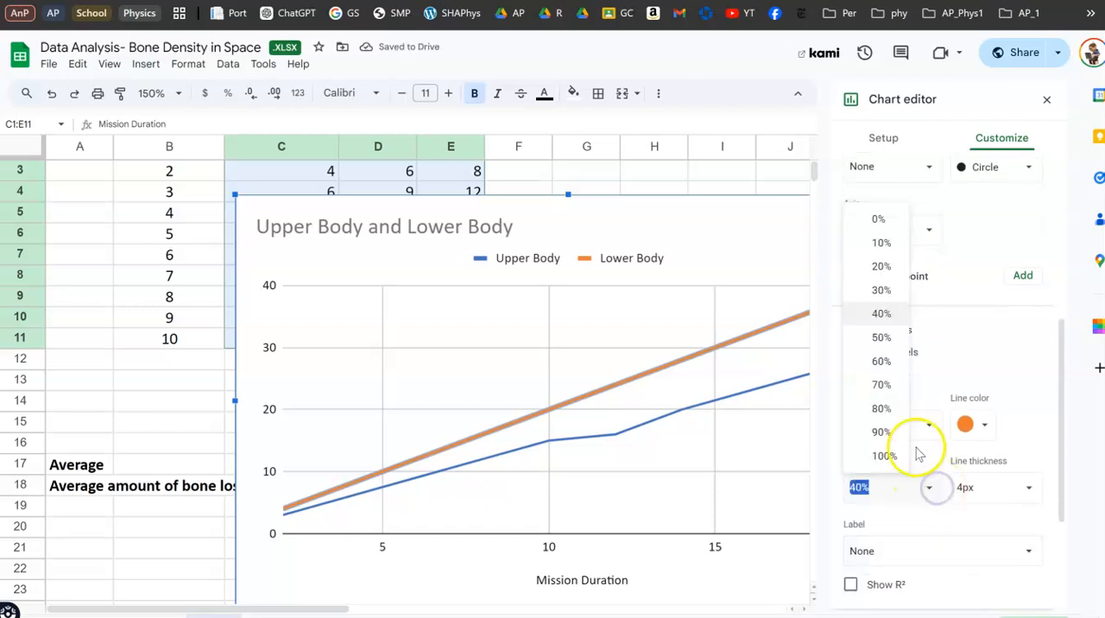
left_click(893, 406)
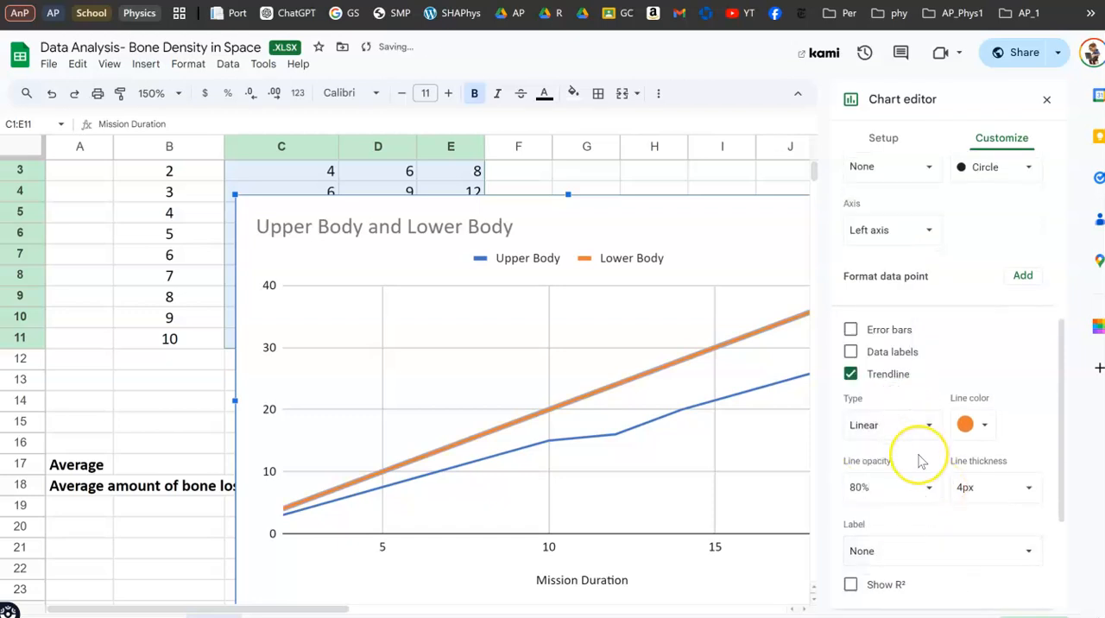
- Set the point size of the Lower Body series to 10px
scroll(917, 458, "down", 2)
scroll(921, 462, "down", 2)
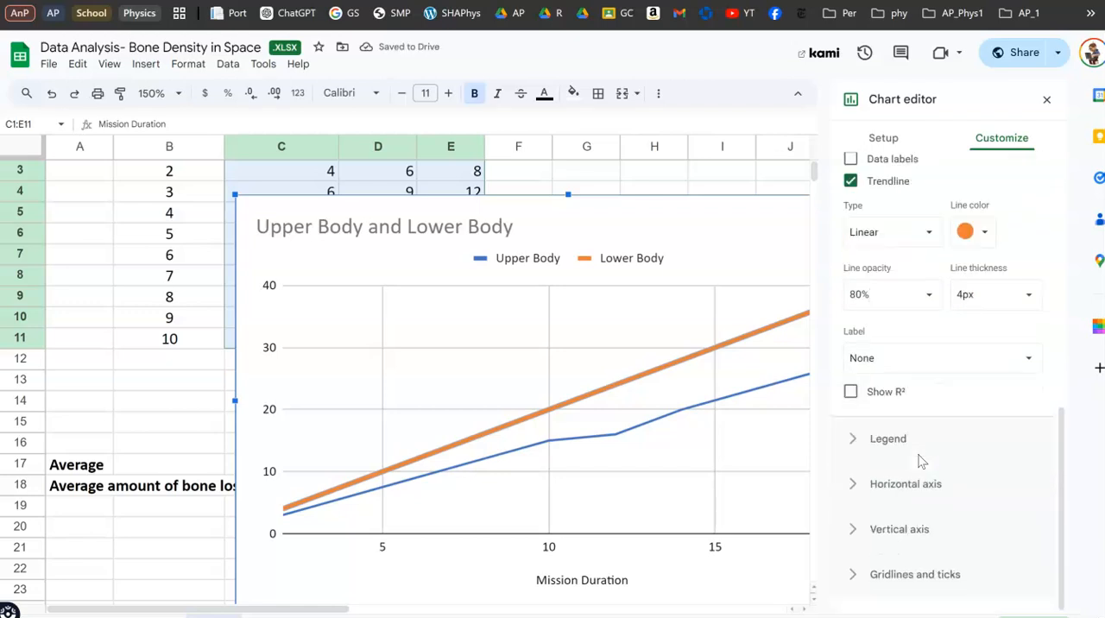
scroll(919, 462, "up", 5)
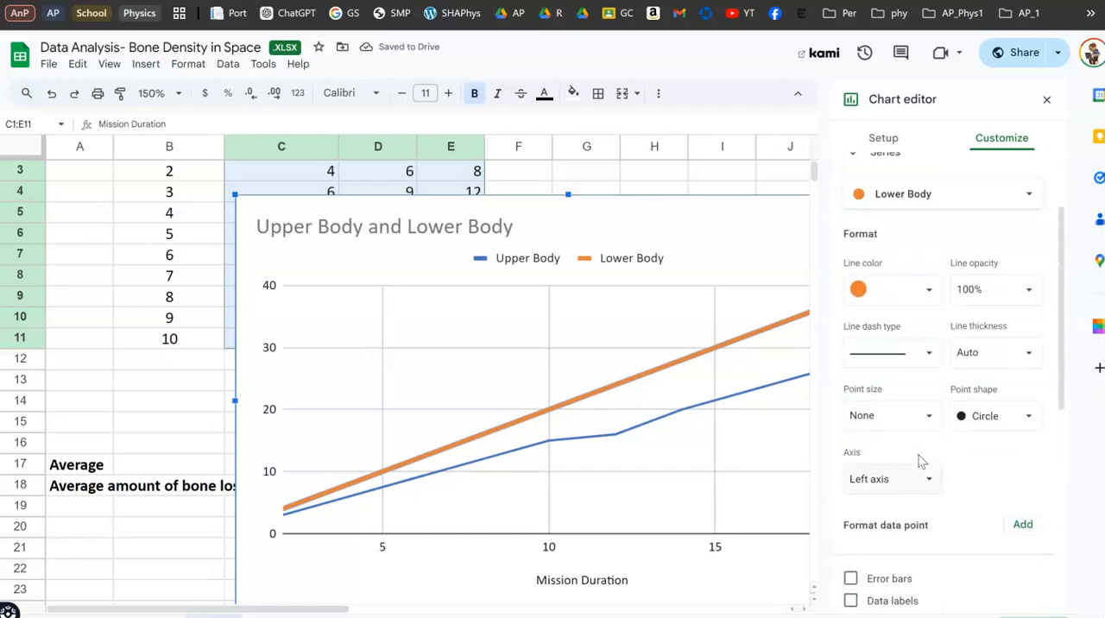
left_click(933, 420)
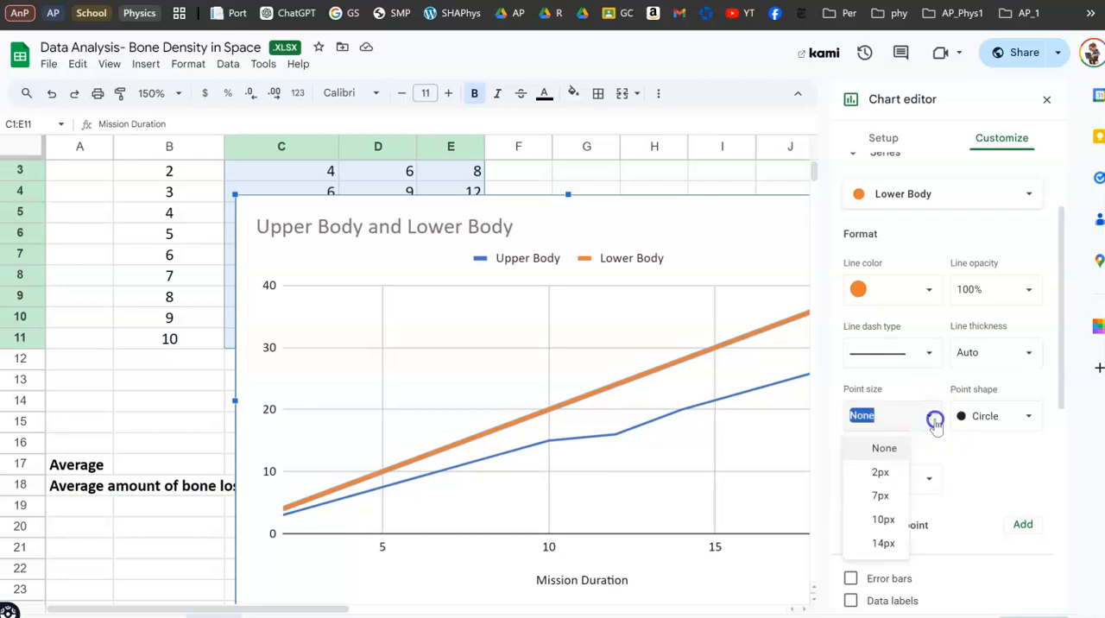
left_click(883, 519)
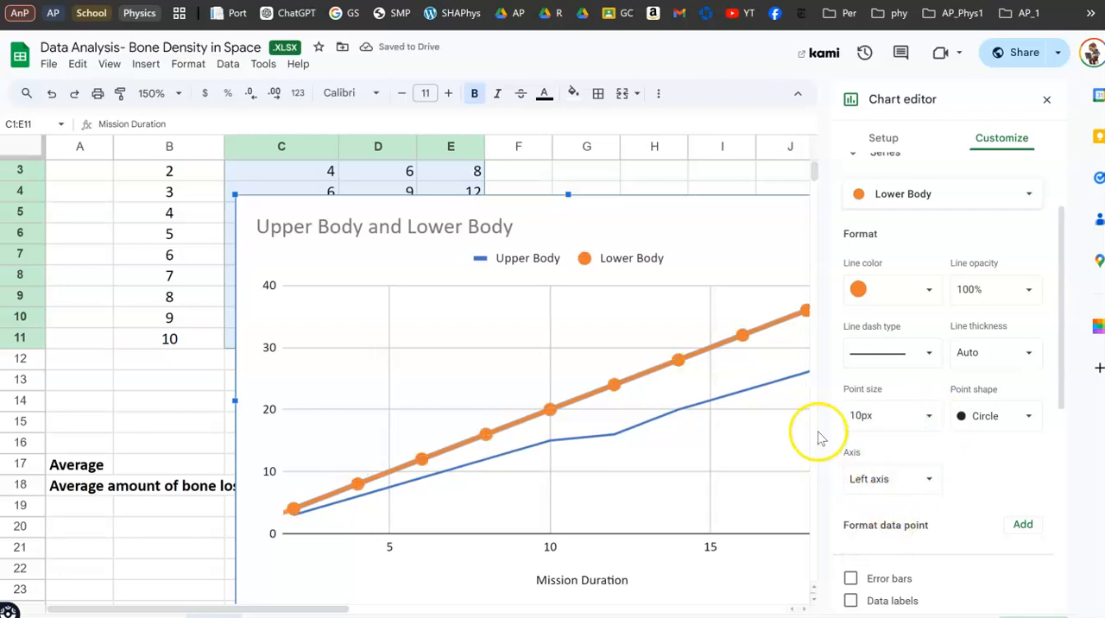
- Add a trendline to the chart's Upper Body series
left_click(754, 390)
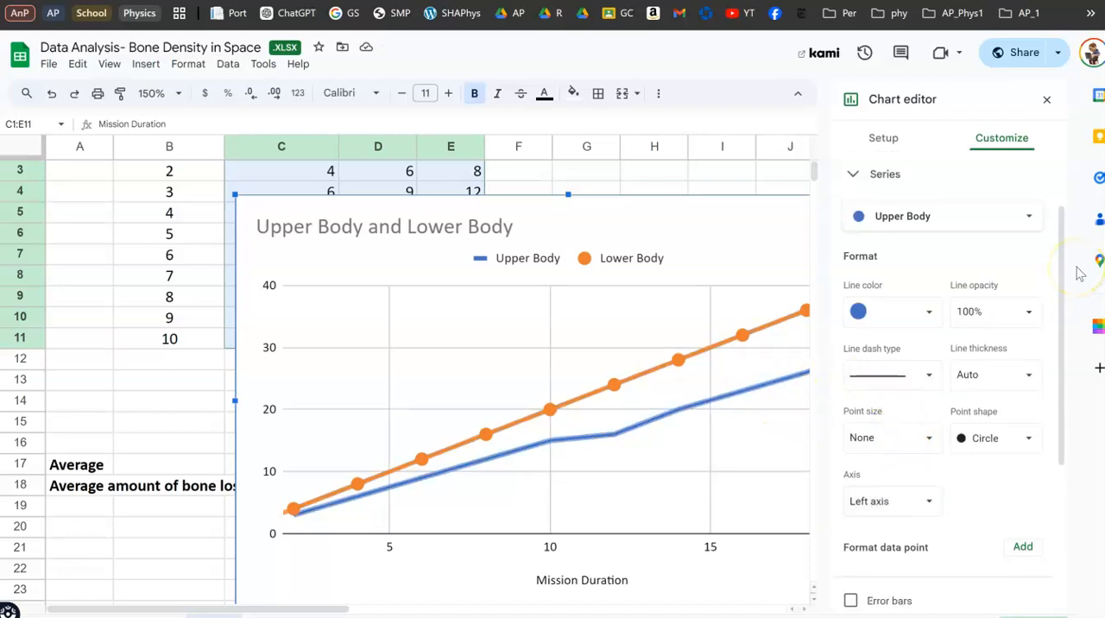
scroll(962, 487, "down", 2)
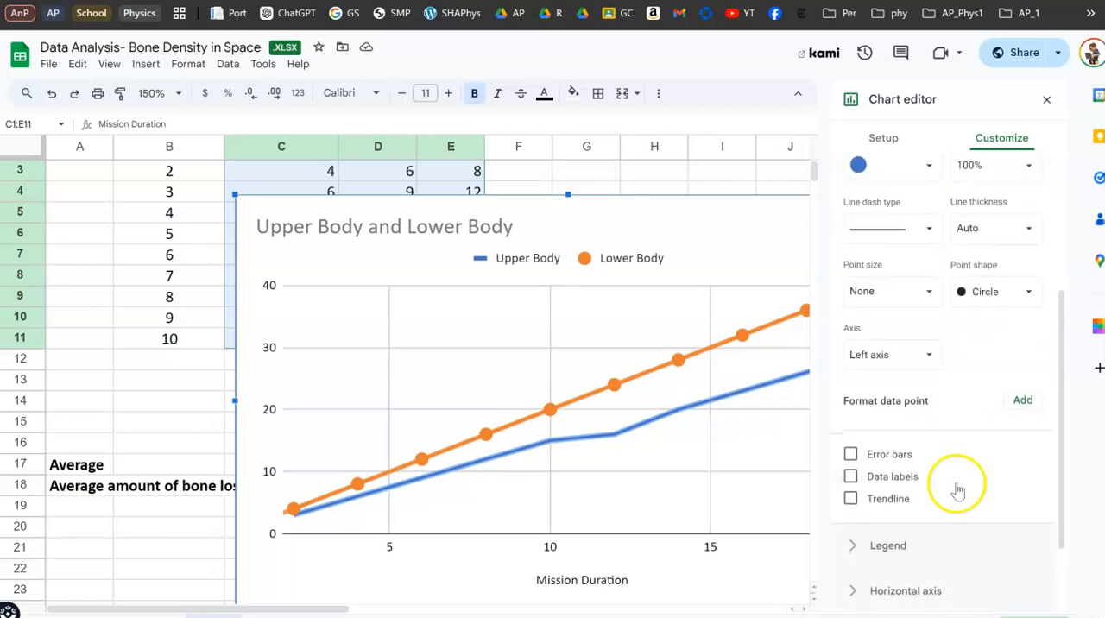
left_click(851, 498)
- Set the Upper Body trendline's line thickness to 8px and its line opacity to 80%
scroll(961, 494, "down", 1)
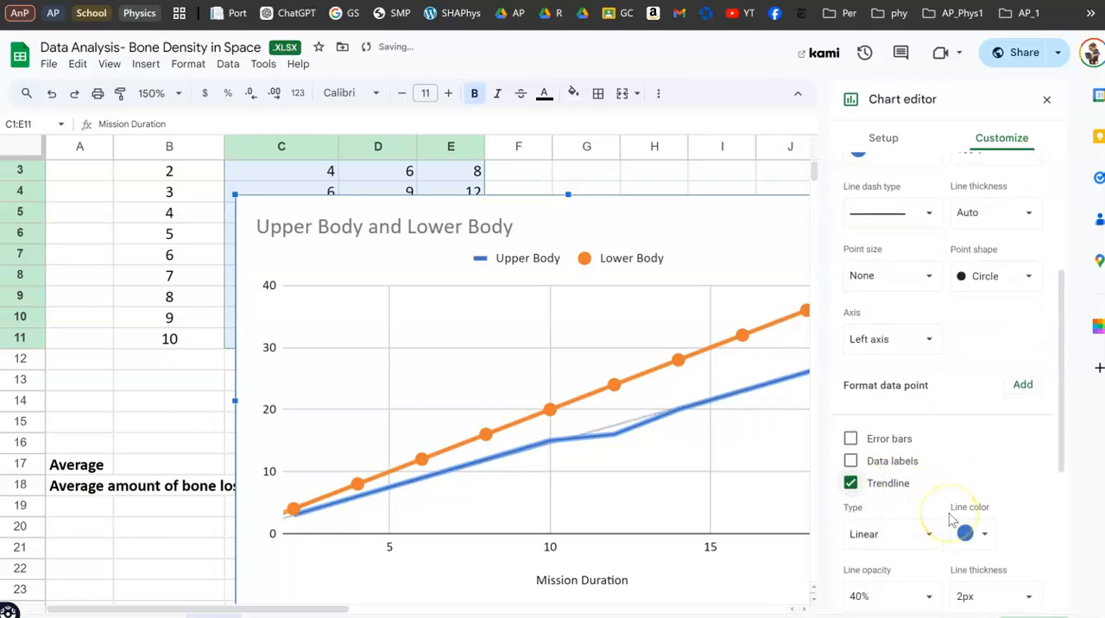
left_click(1031, 543)
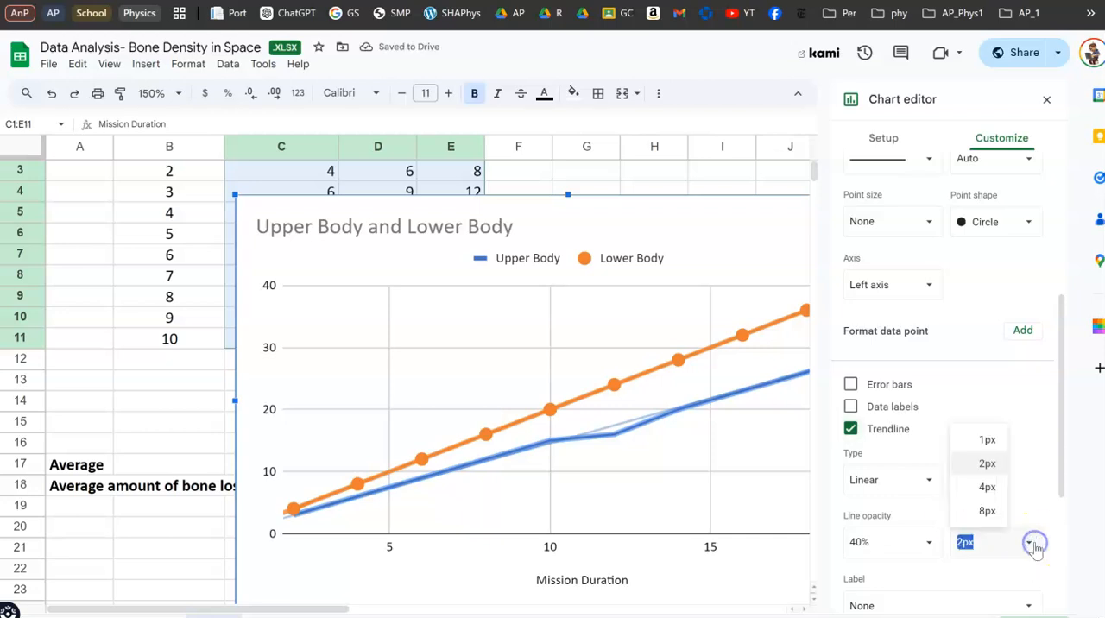
left_click(997, 513)
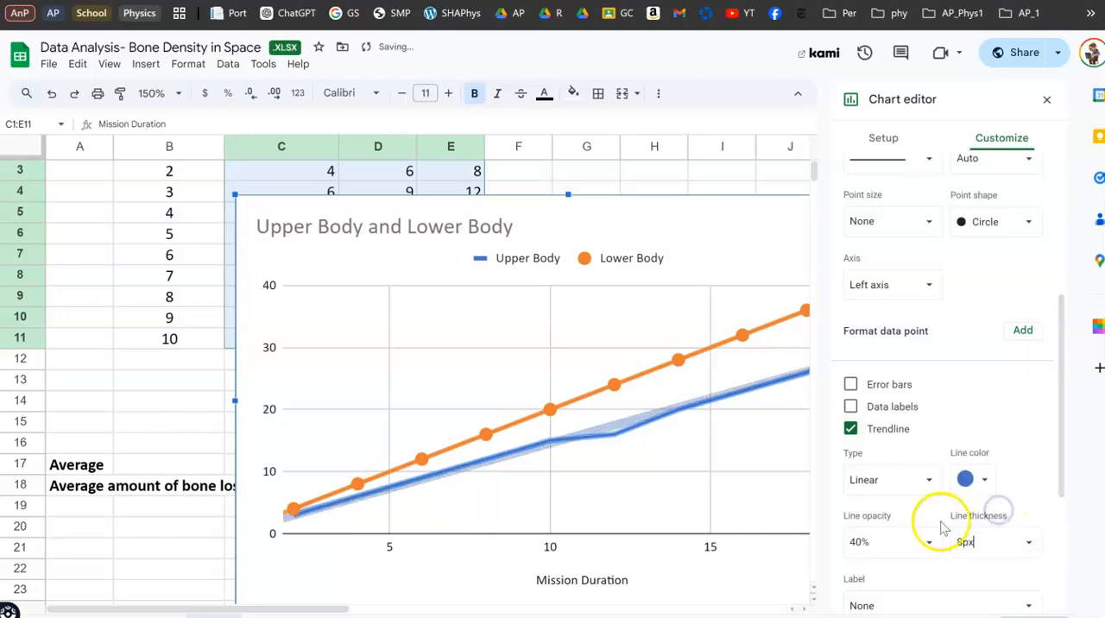
left_click(900, 541)
left_click(881, 464)
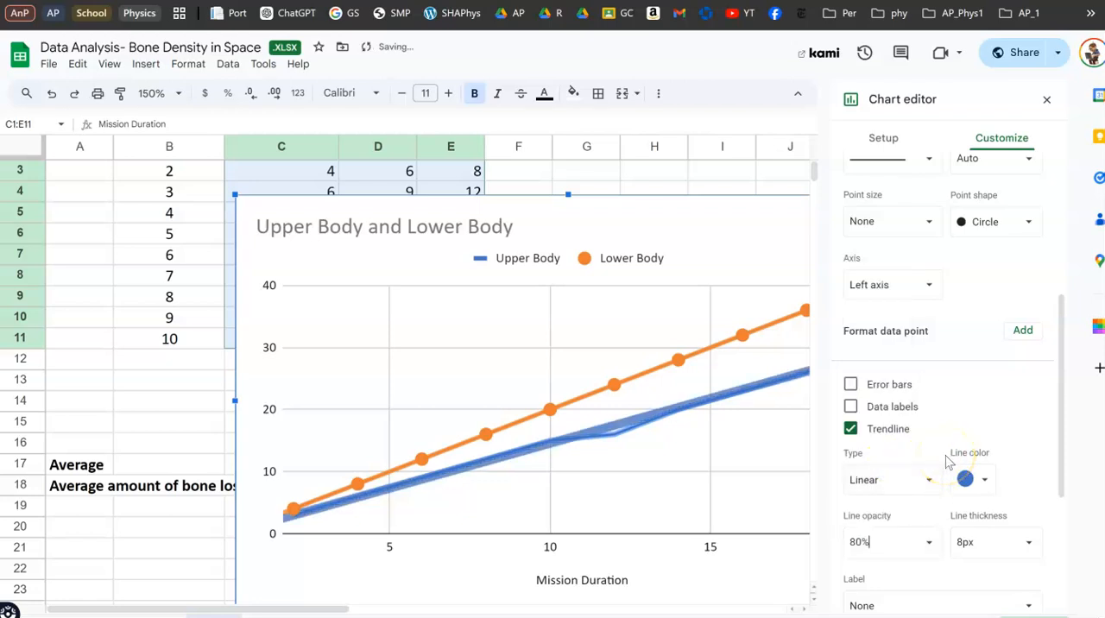
- Set the point size of the Upper Body series to 10px and close the chart editor
scroll(946, 464, "up", 3)
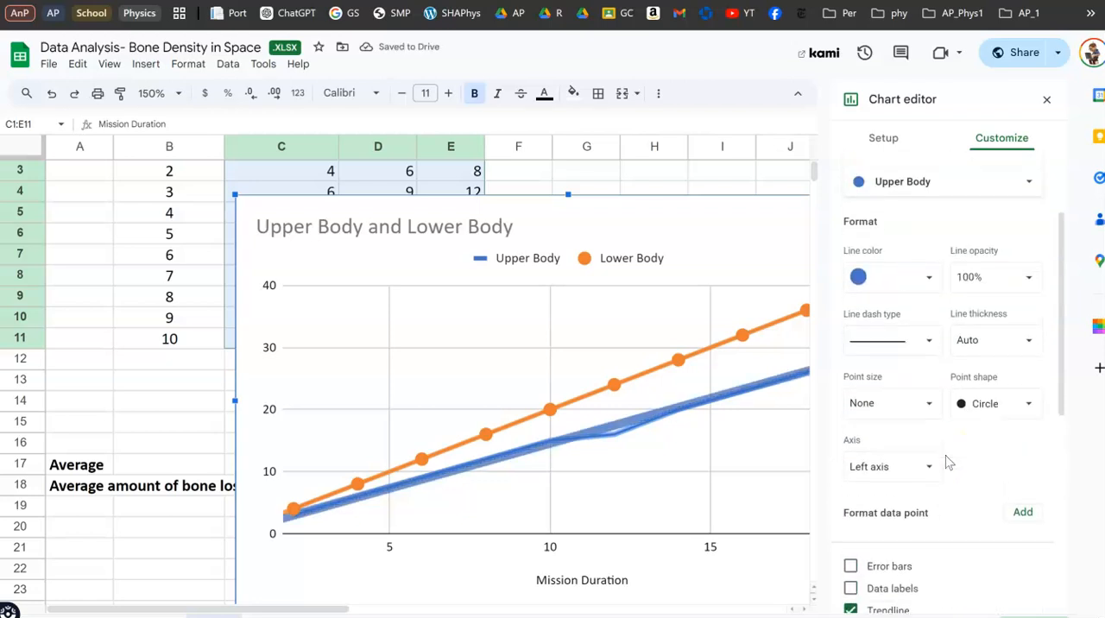
scroll(947, 463, "down", 1)
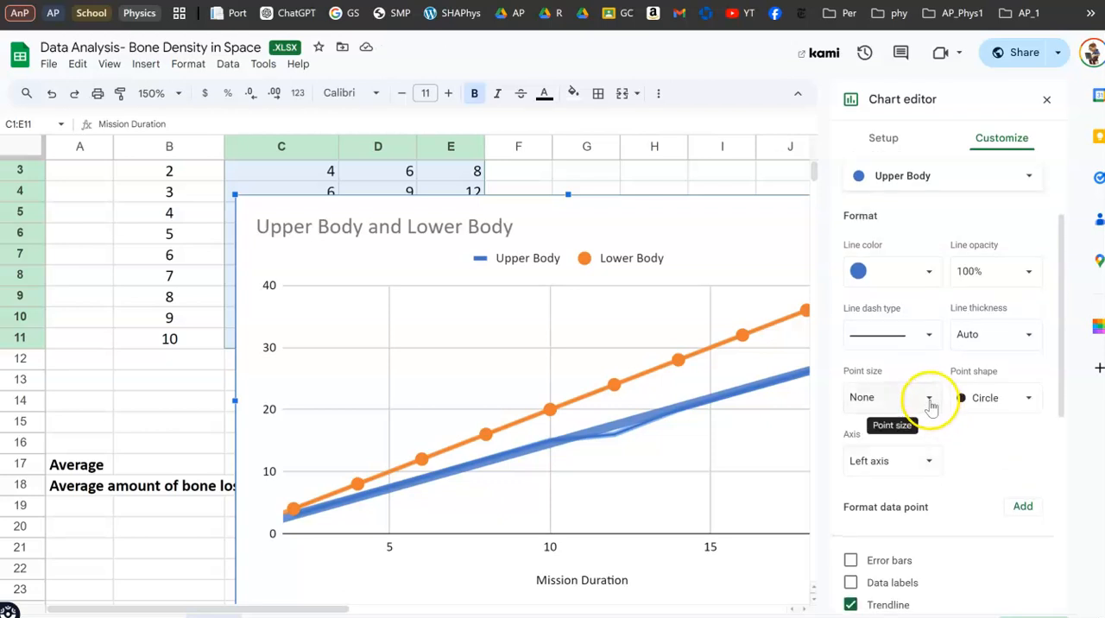
left_click(929, 399)
left_click(887, 497)
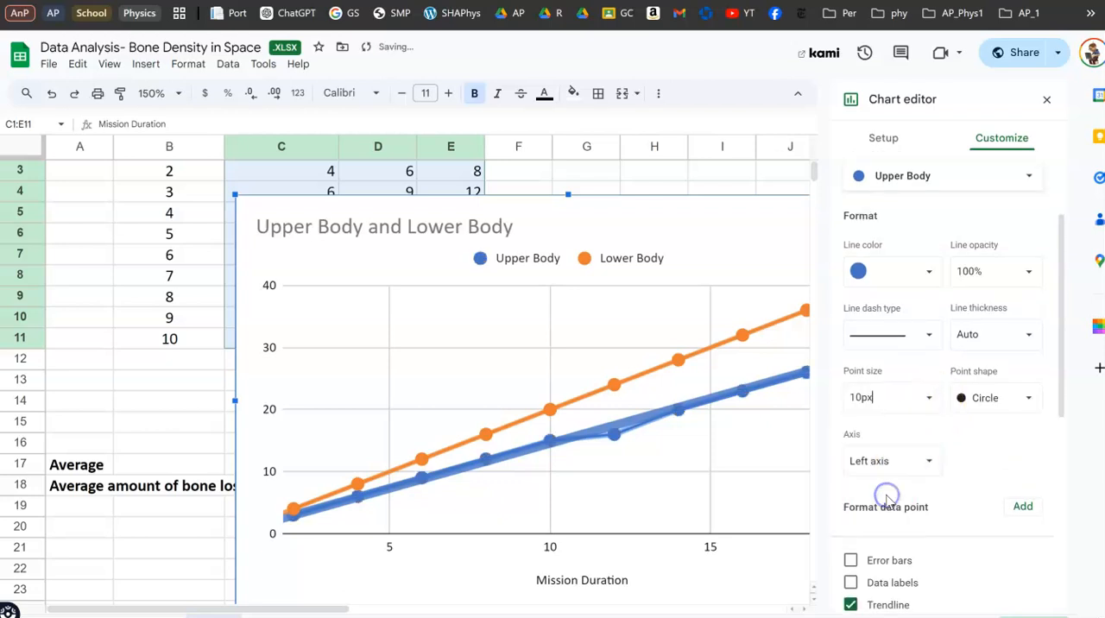
left_click(1046, 101)
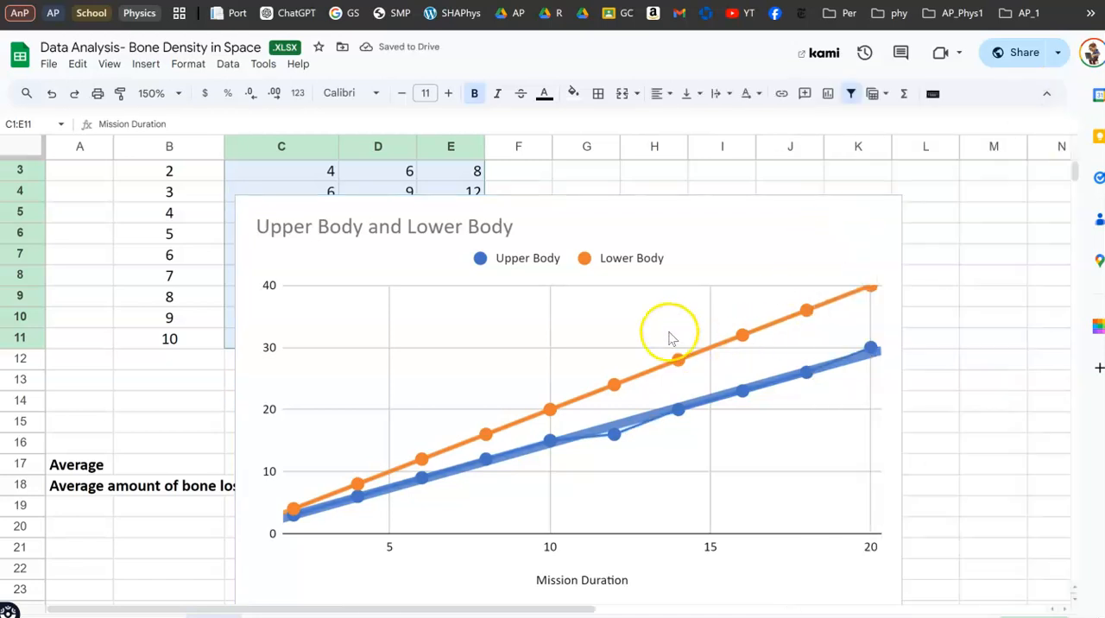
right_click(352, 253)
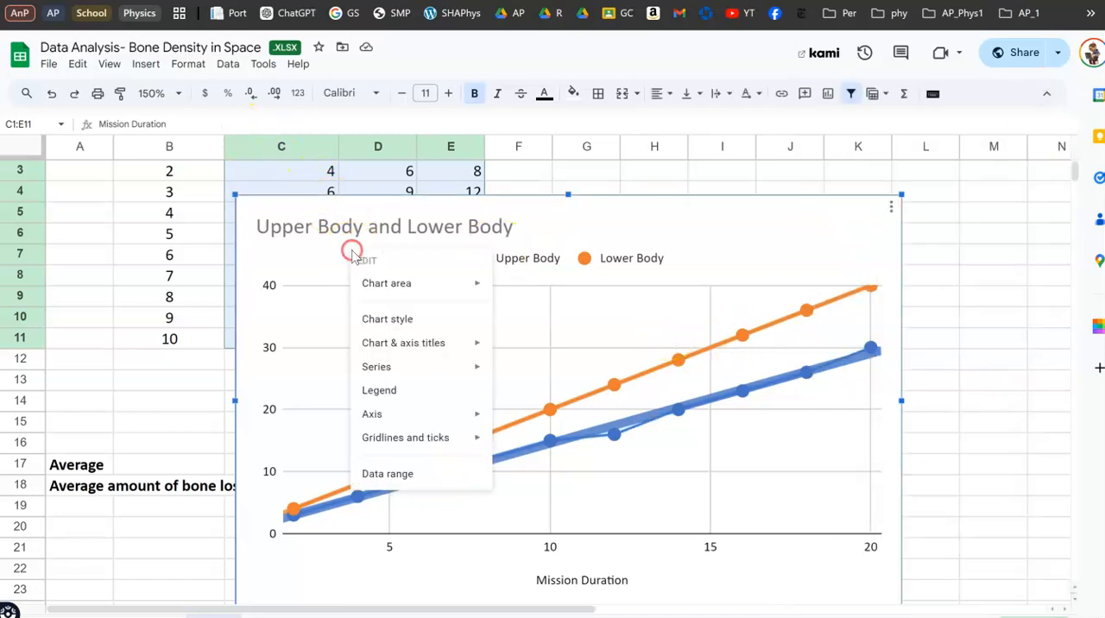
mouse_move(418, 286)
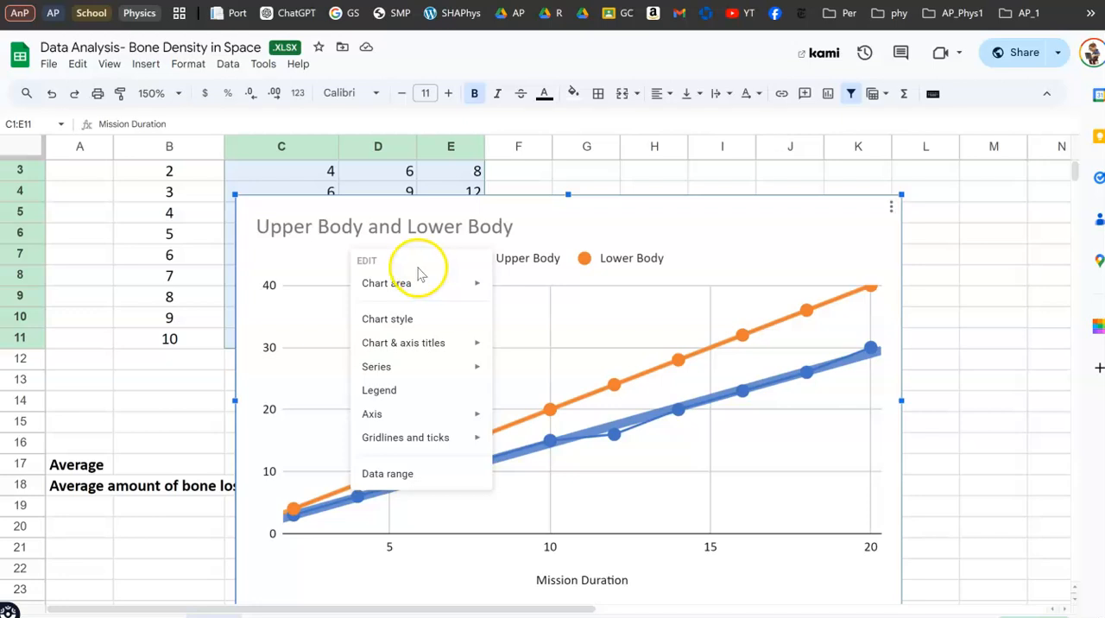
mouse_move(407, 438)
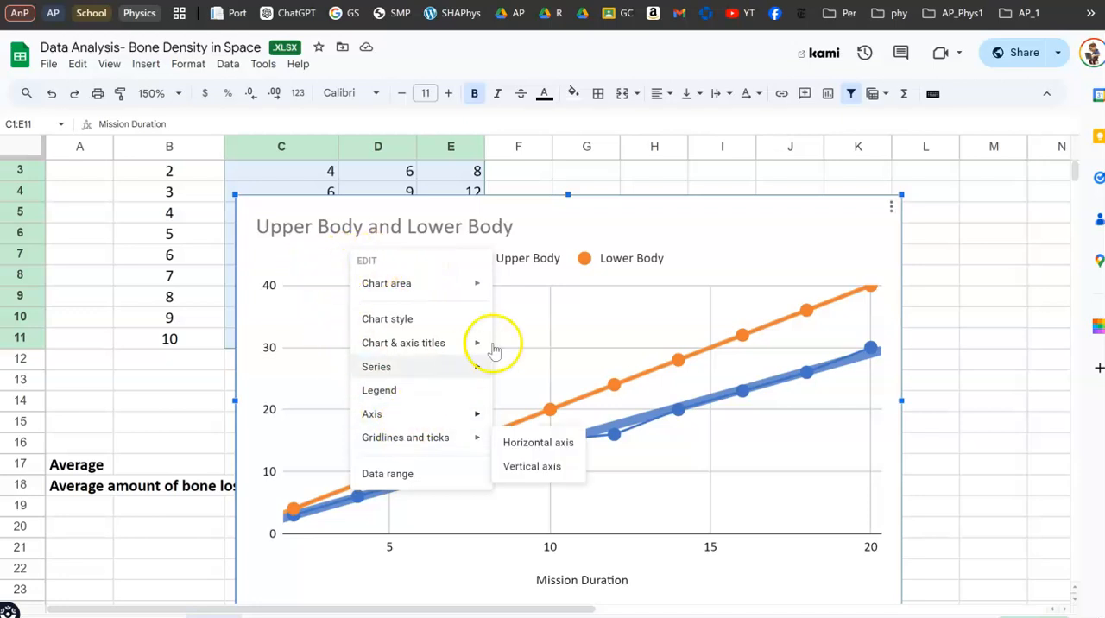
left_click(606, 238)
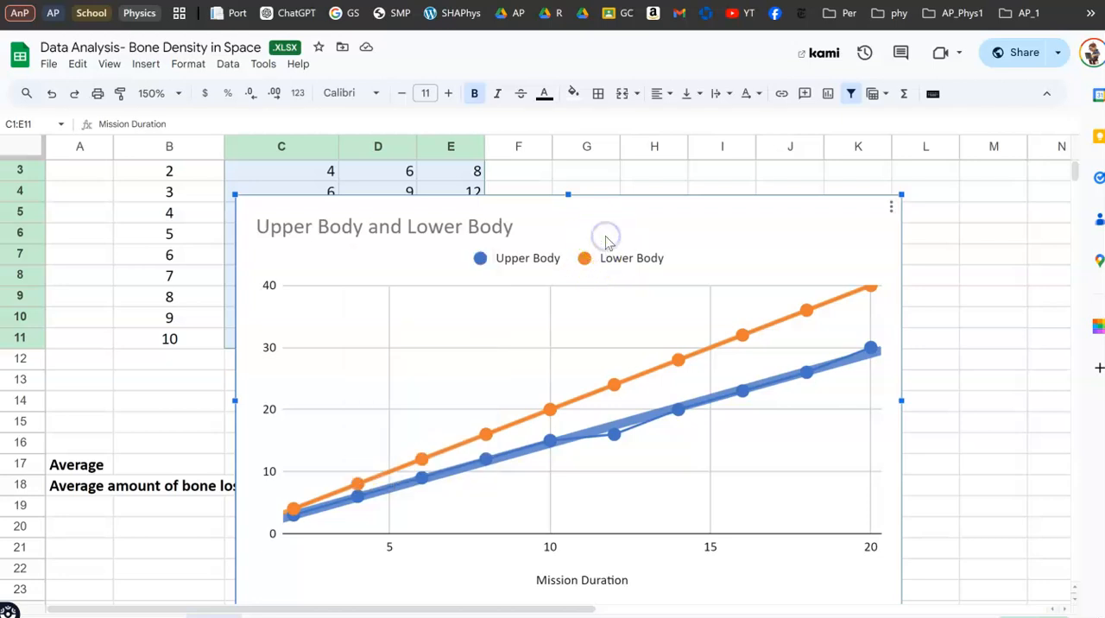
- Open the editing options for the Upper Body and Lower Body chart
right_click(605, 239)
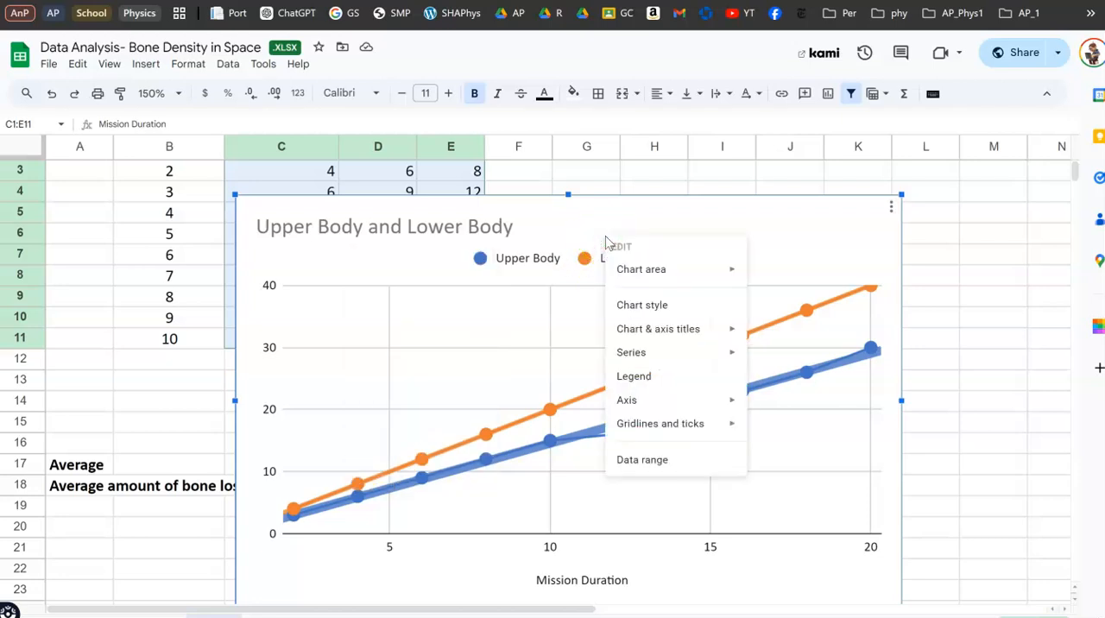